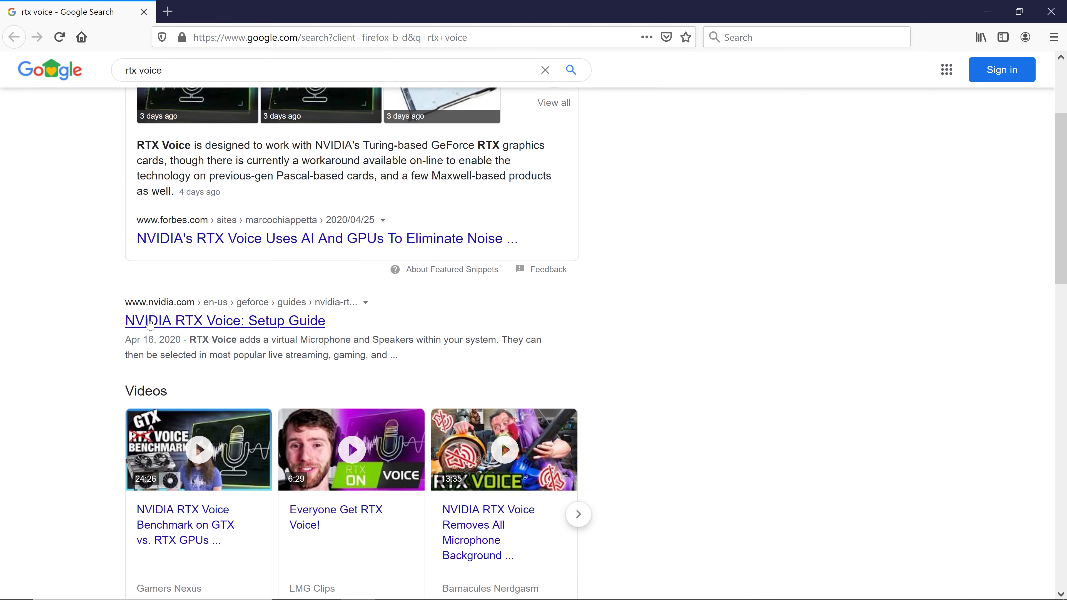
# - Open the NVIDIA RTX Voice: Setup Guide search result and download the app from its setup instructions
pyautogui.click(267, 323)
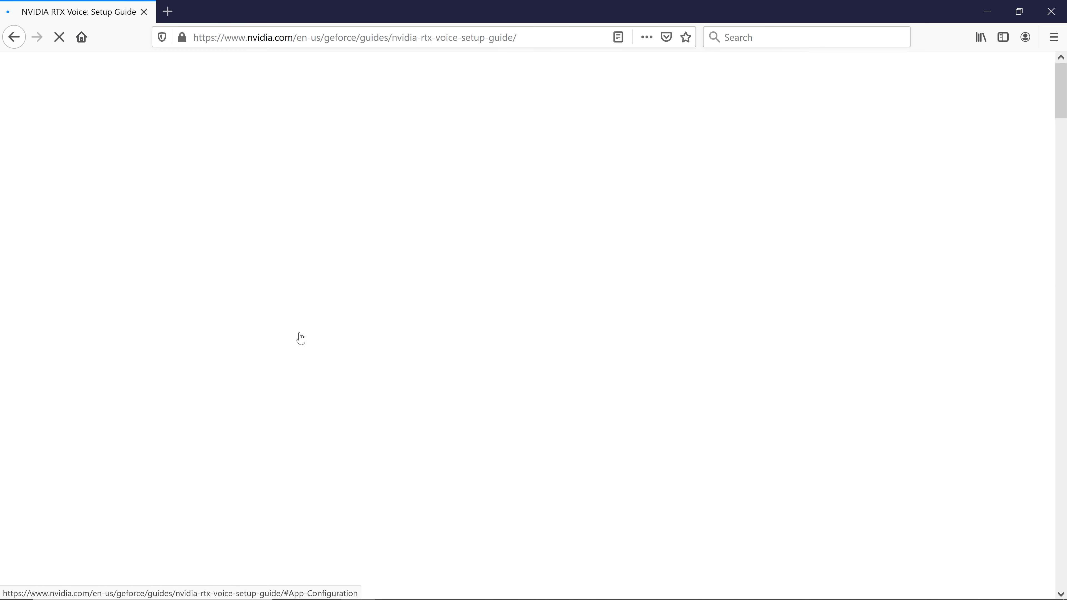
pyautogui.scroll(-10, 386, 362)
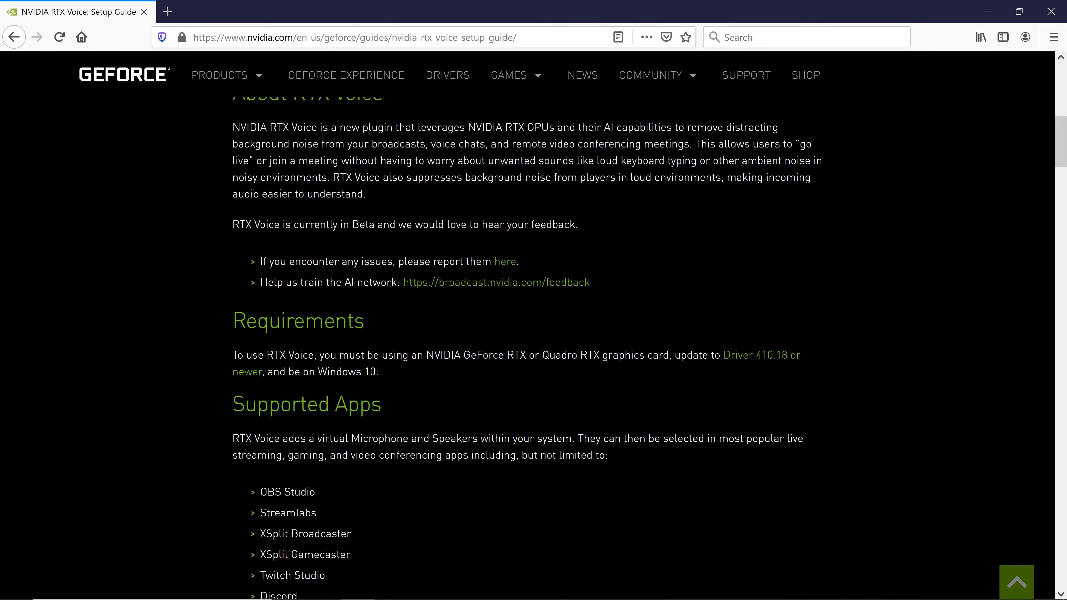
pyautogui.scroll(-10, 384, 376)
pyautogui.click(307, 454)
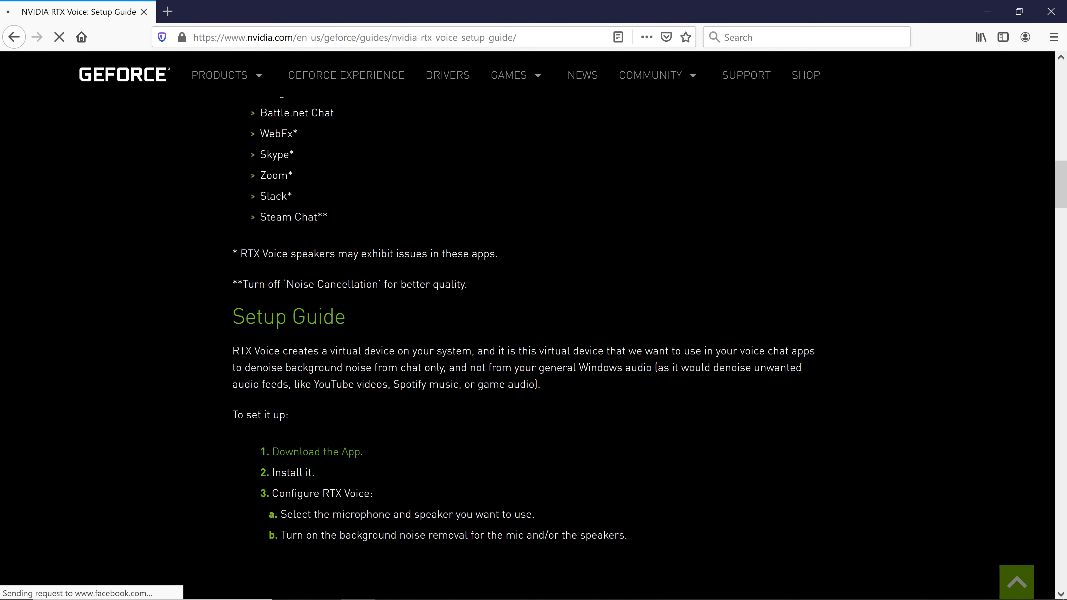
pyautogui.click(306, 181)
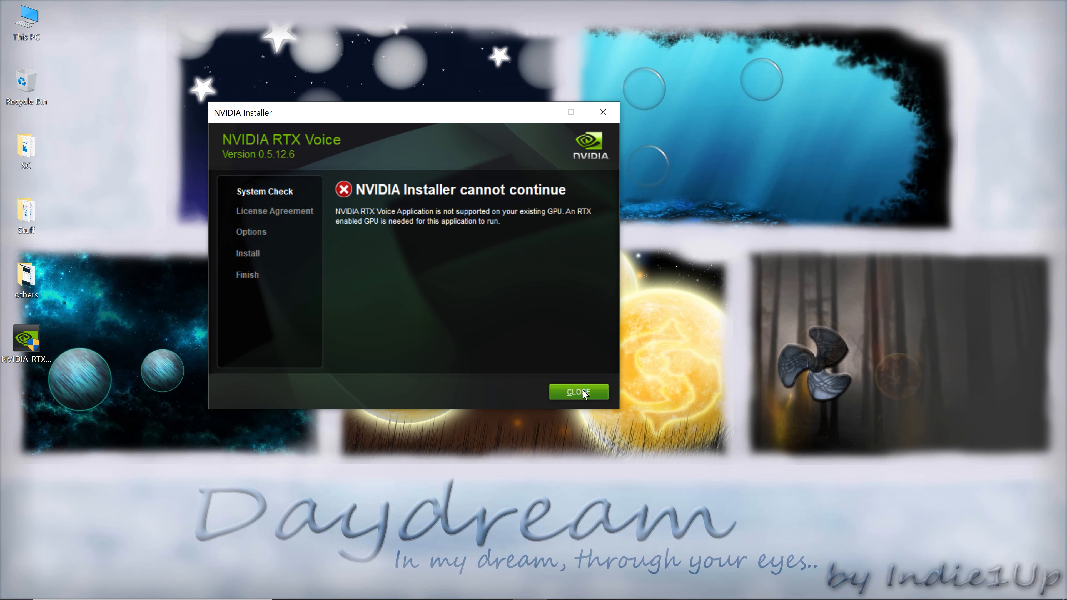
# - Close the NVIDIA installer and open the folder C:\temp\NVRTXVoice
pyautogui.click(559, 391)
pyautogui.doubleClick(26, 21)
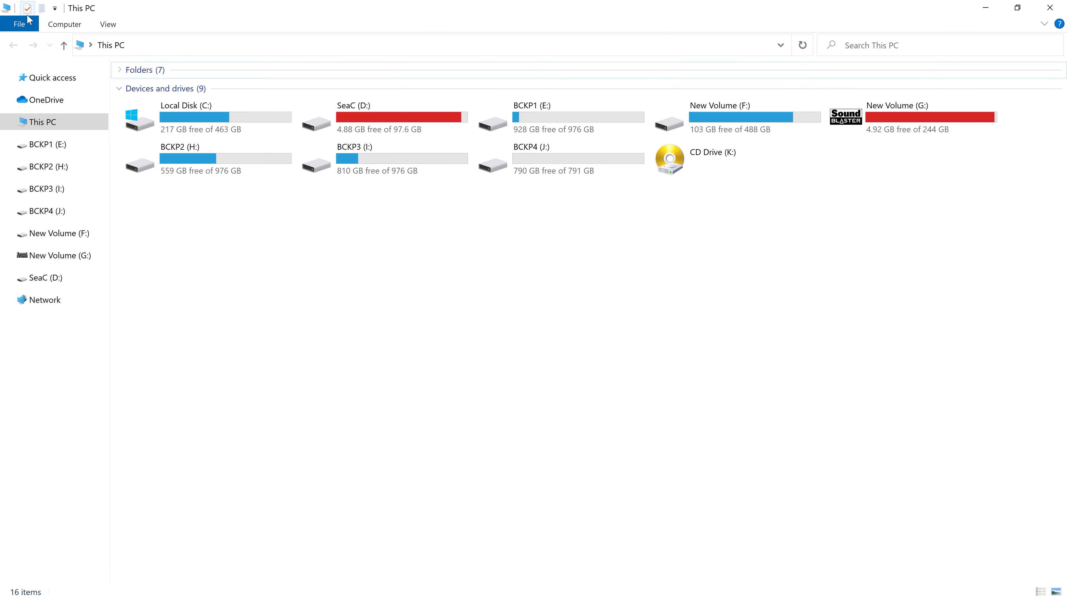
pyautogui.doubleClick(211, 123)
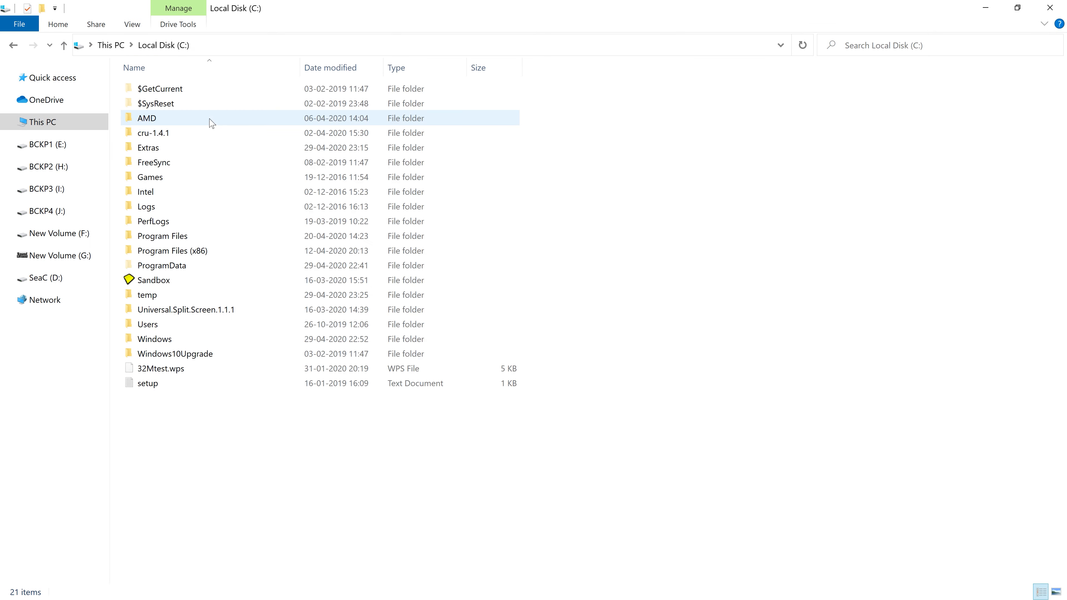
pyautogui.doubleClick(161, 297)
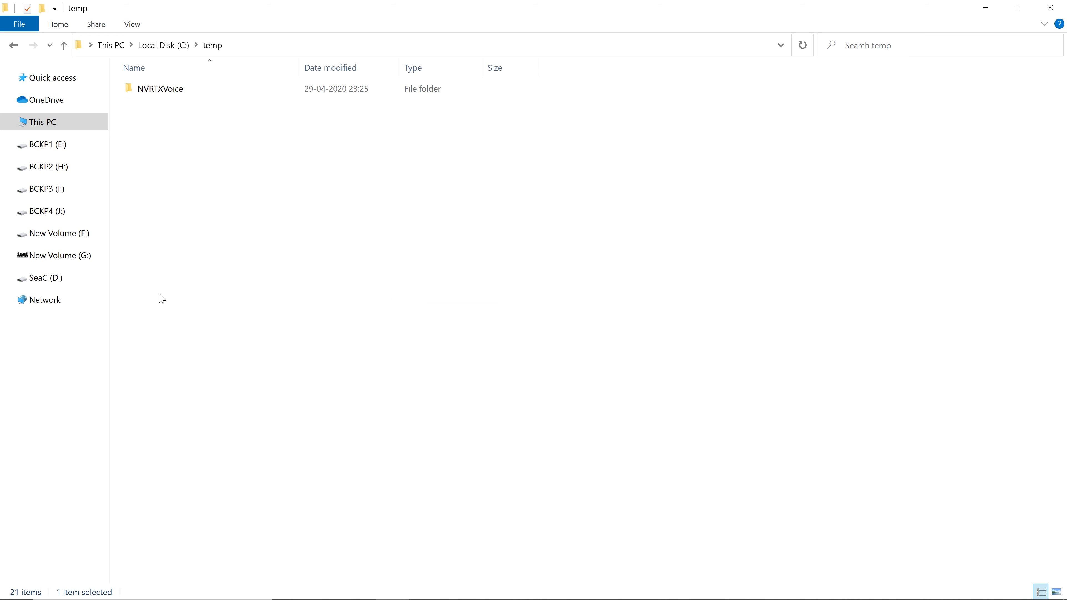
pyautogui.doubleClick(197, 99)
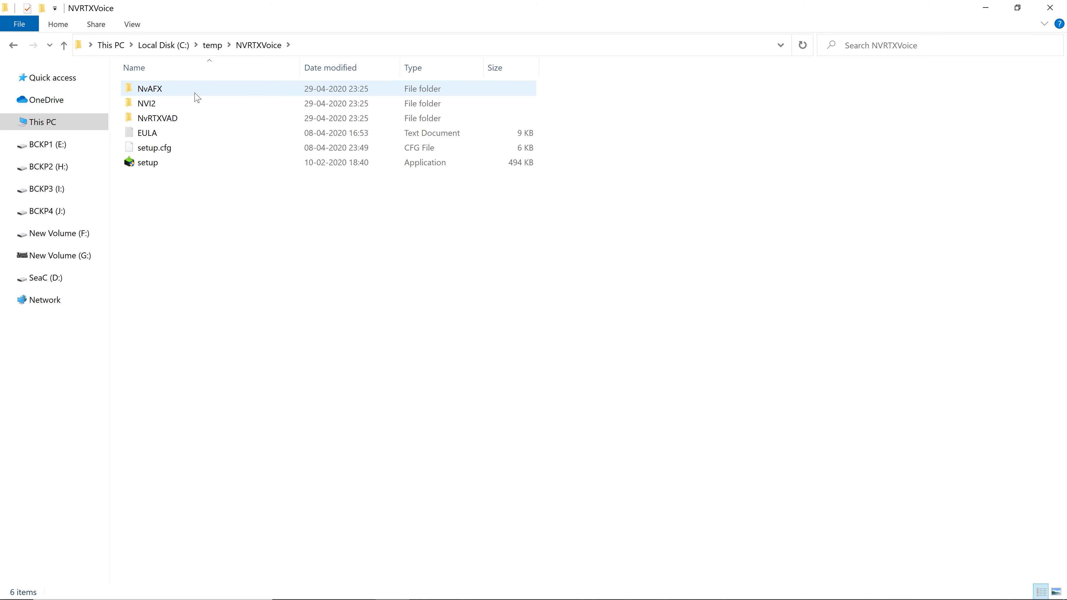
# - Try to run setup from the NVRTXVoice folder and close the installer
pyautogui.doubleClick(162, 167)
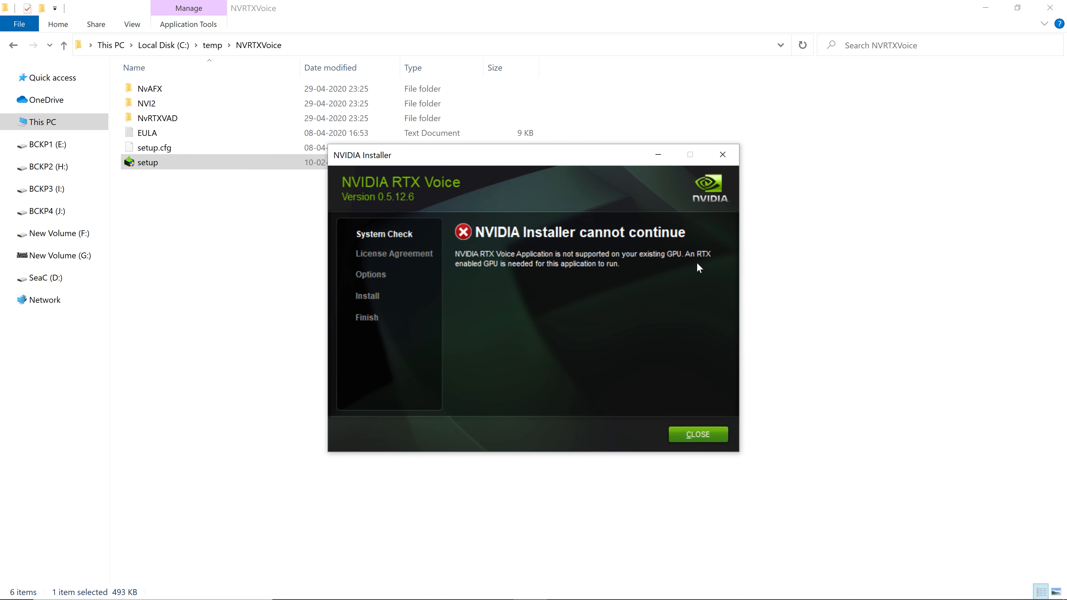
pyautogui.click(698, 434)
# - Open the RTXVoice NVI file from the NvAFX folder in Notepad, keeping Notepad as the default for .nvi files
pyautogui.doubleClick(151, 93)
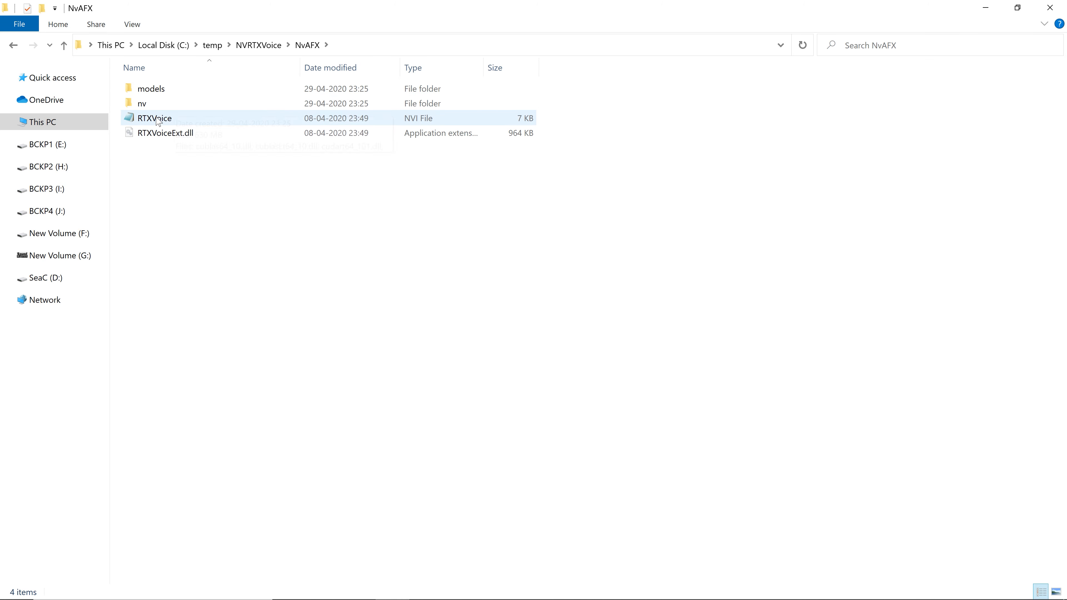
pyautogui.click(167, 127)
pyautogui.rightClick(176, 121)
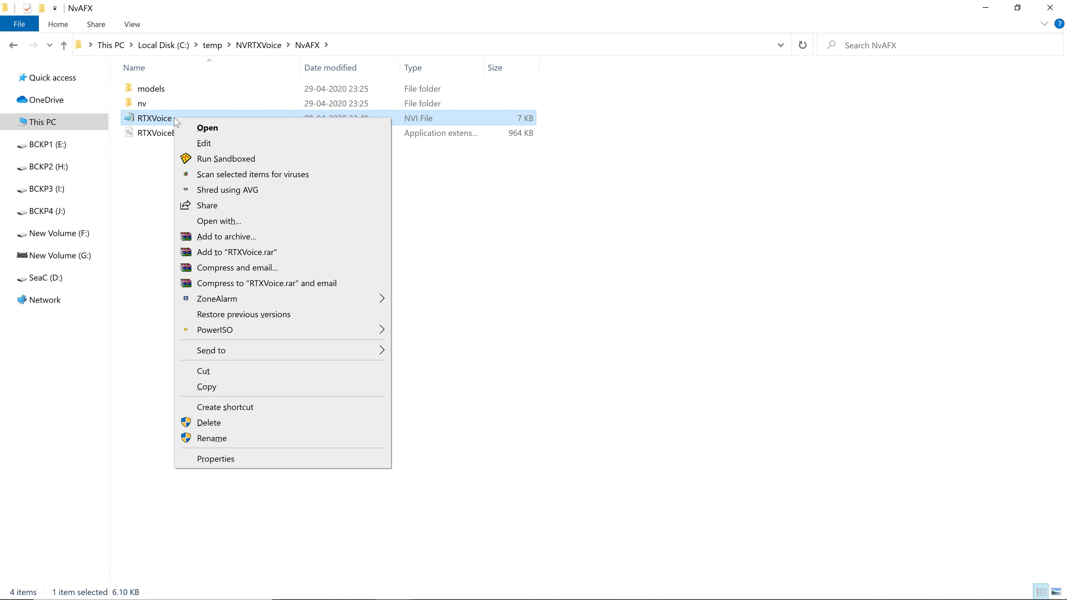
pyautogui.click(222, 221)
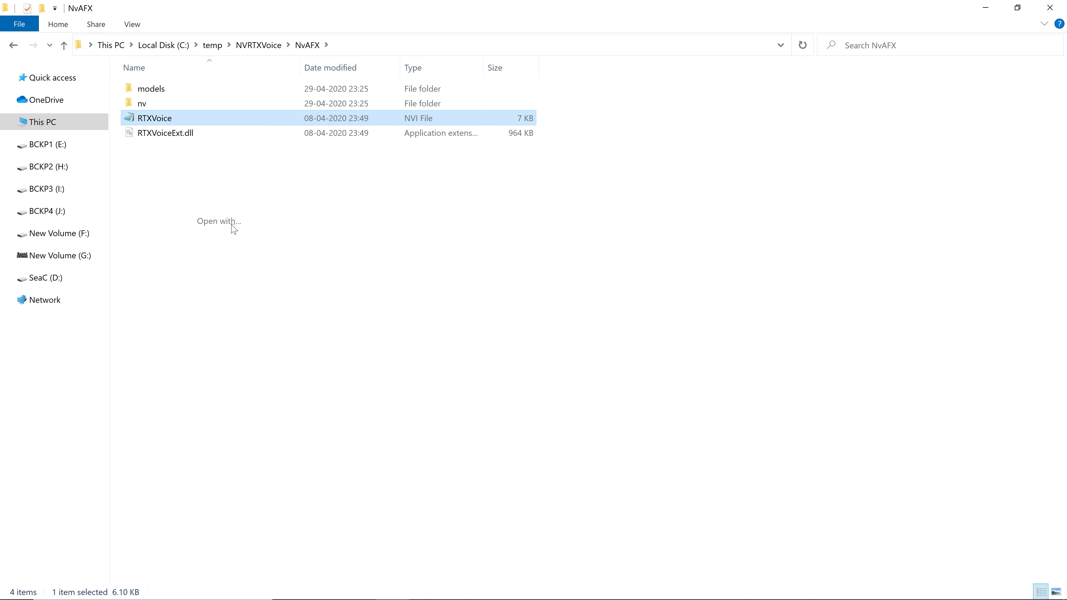
pyautogui.click(477, 211)
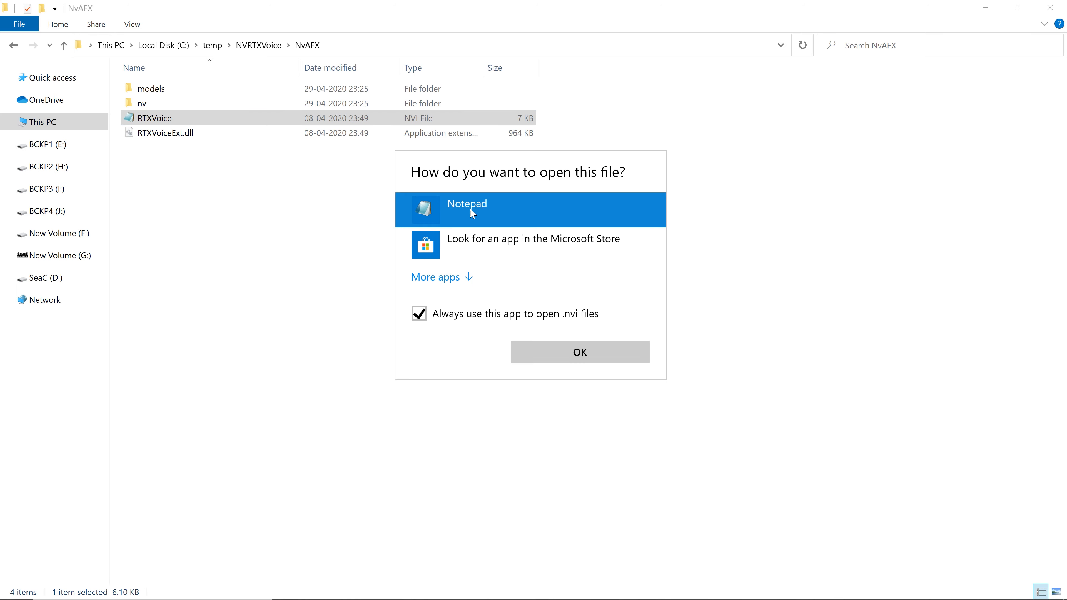
pyautogui.click(580, 352)
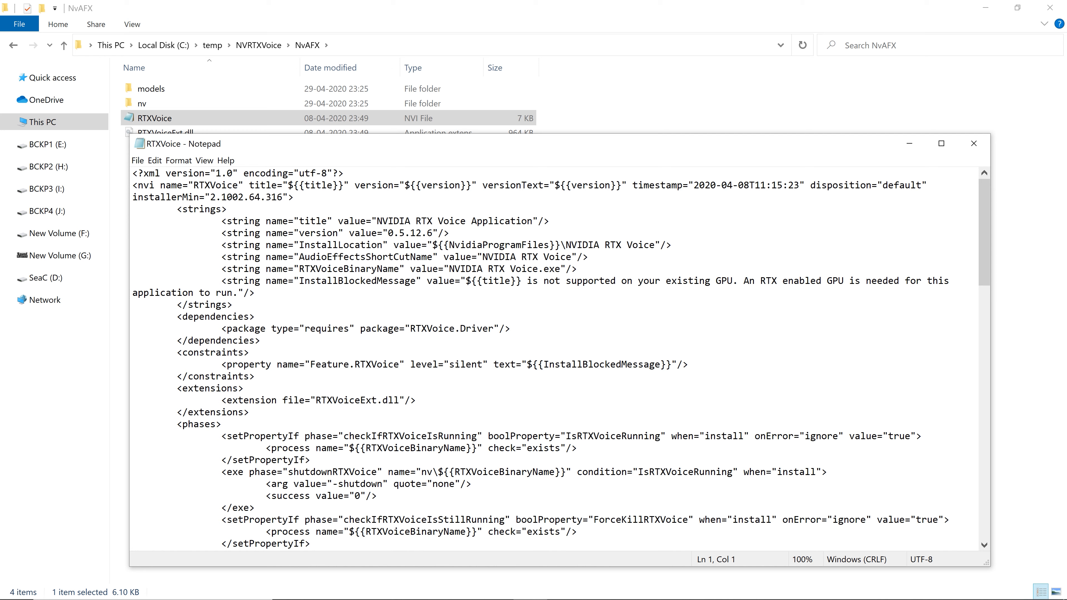
# - Delete the whole <constraints> block, including its Feature.RTXVoice property line, from the RTXVoice file
pyautogui.moveTo(177, 353); pyautogui.dragTo(255, 377)
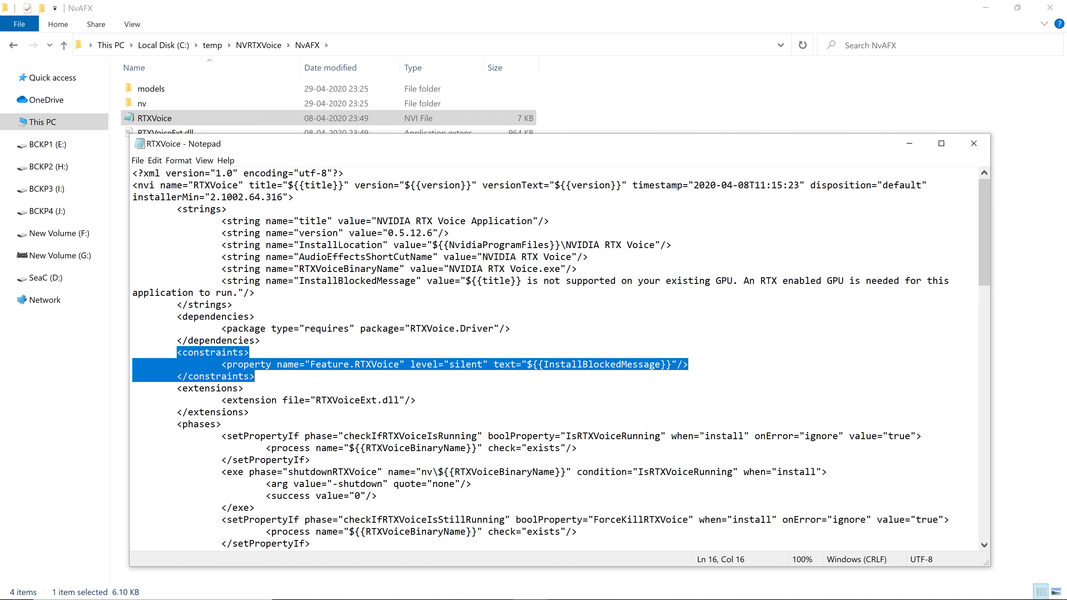
pyautogui.press('Delete')
# - Try to save over the existing RTXVoice.nvi in NvAFX, and close the file without saving changes
pyautogui.click(138, 160)
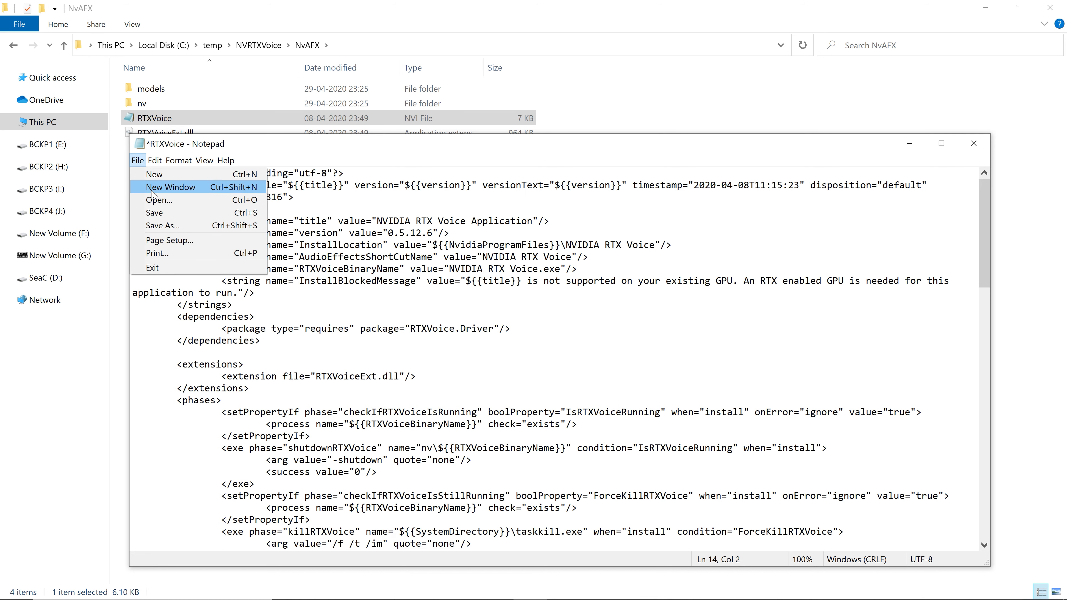
pyautogui.click(162, 225)
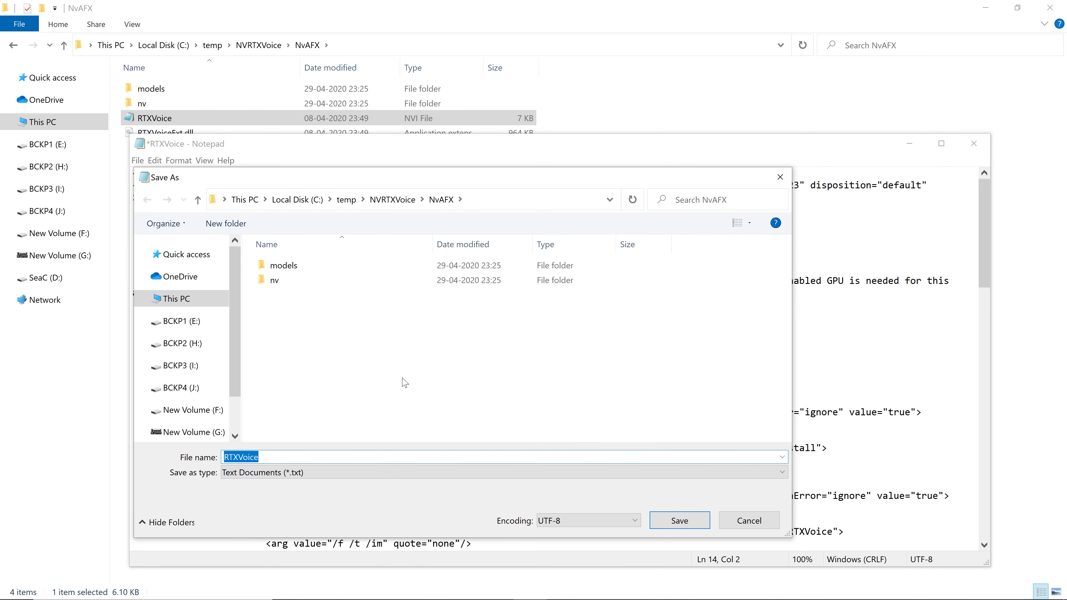
pyautogui.click(680, 521)
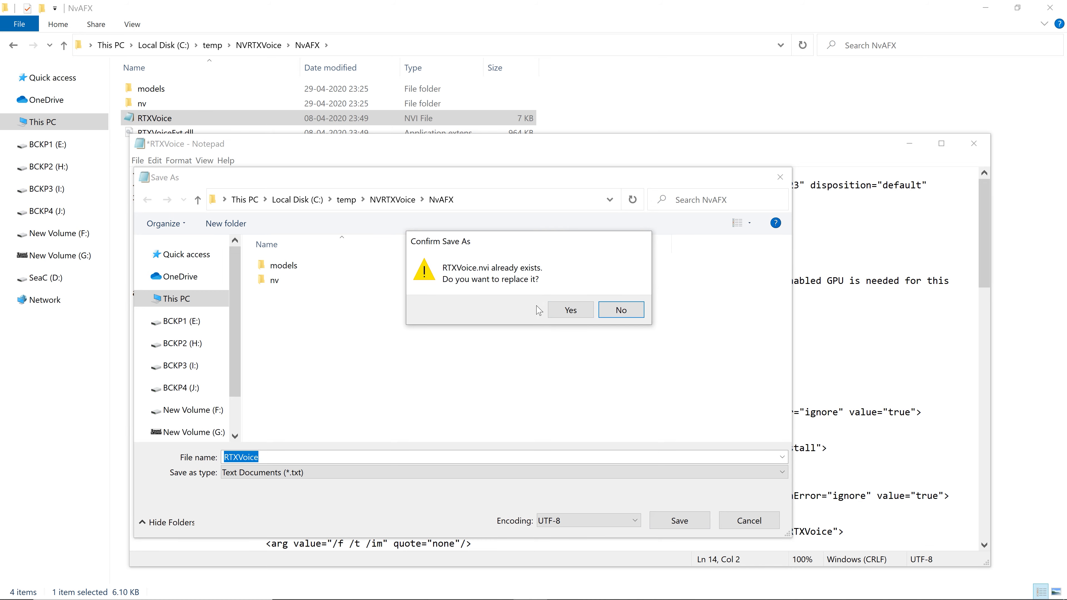
pyautogui.click(567, 312)
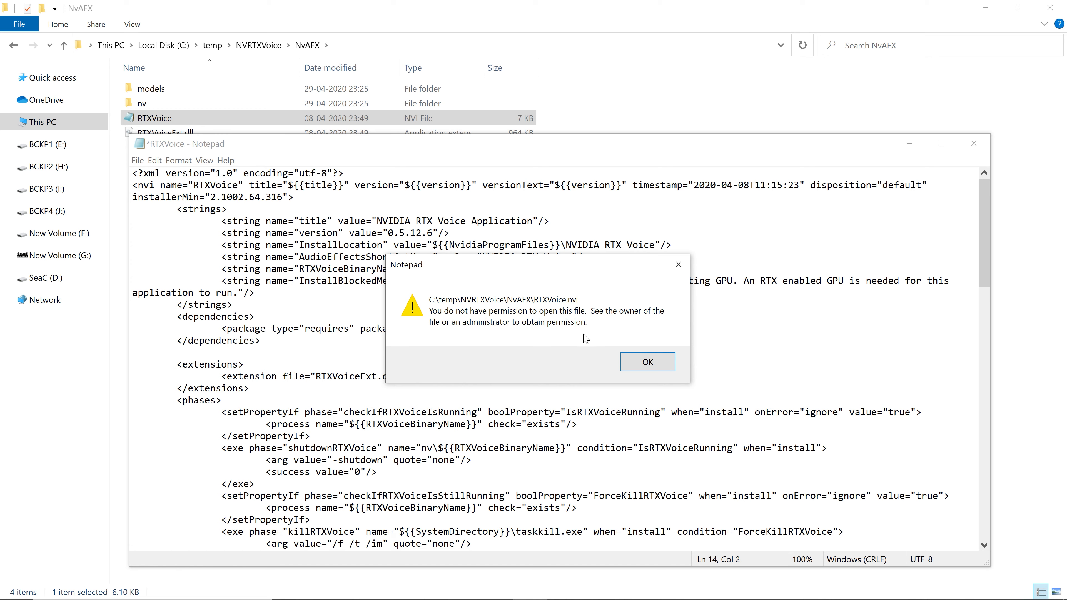
pyautogui.click(648, 363)
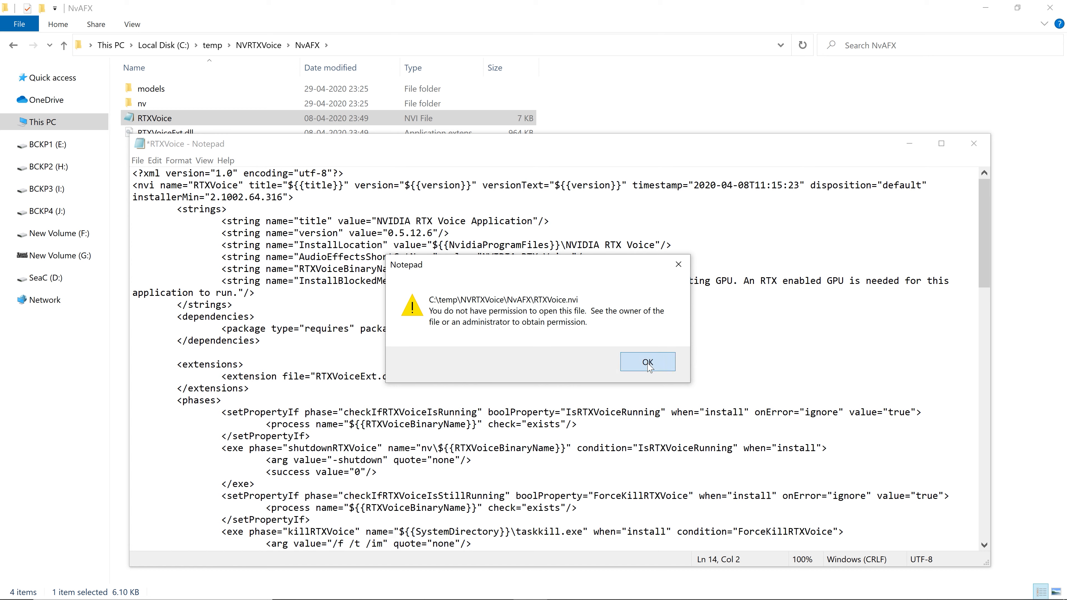
pyautogui.click(972, 153)
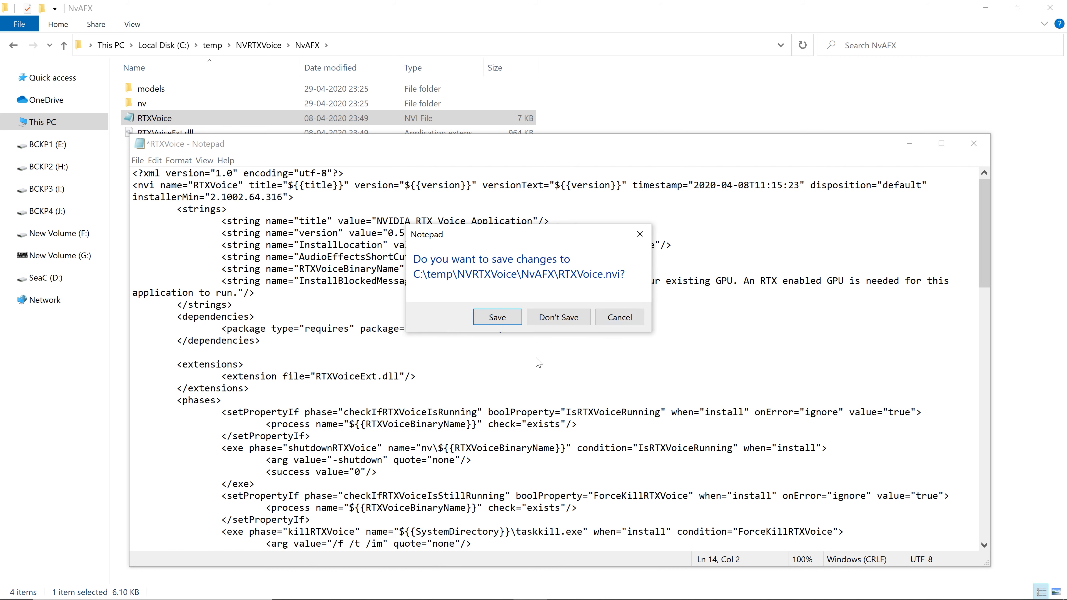
pyautogui.click(570, 319)
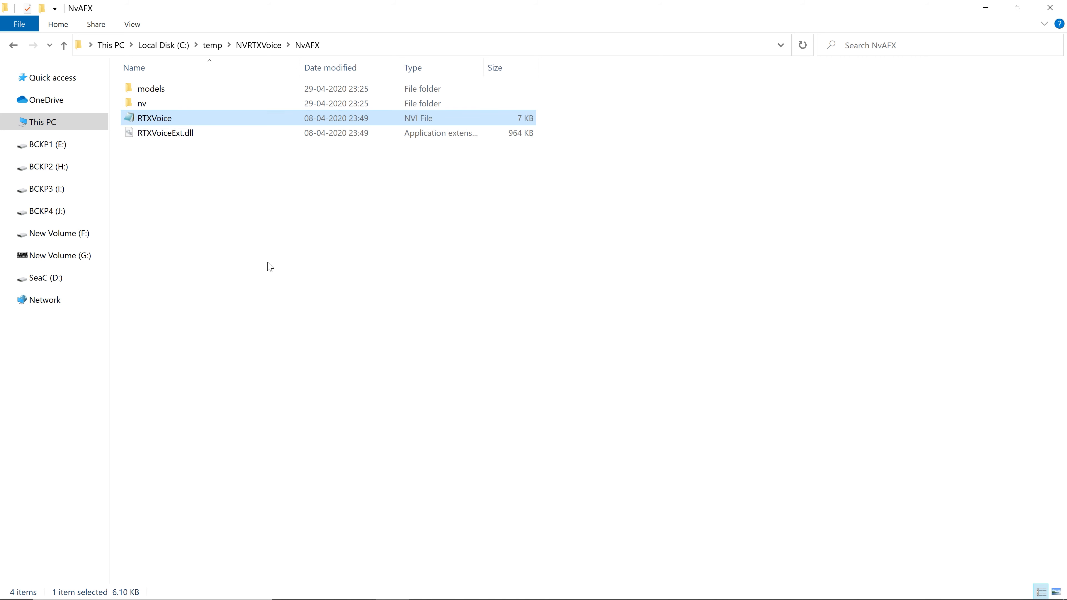
# - Search Windows for Notepad and run it as administrator
pyautogui.moveTo(143, 599)
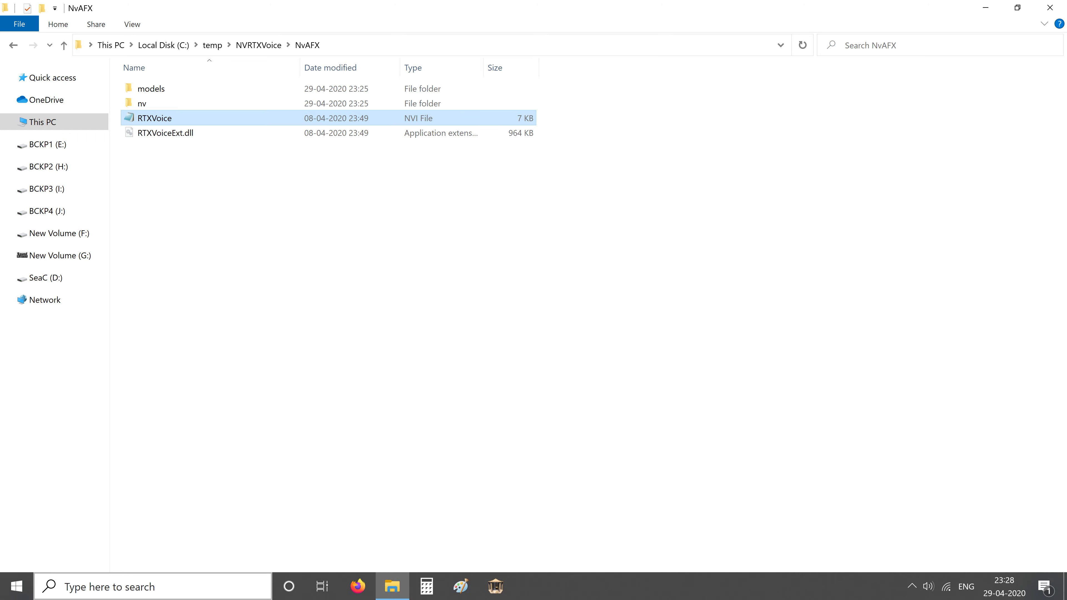
pyautogui.click(95, 587)
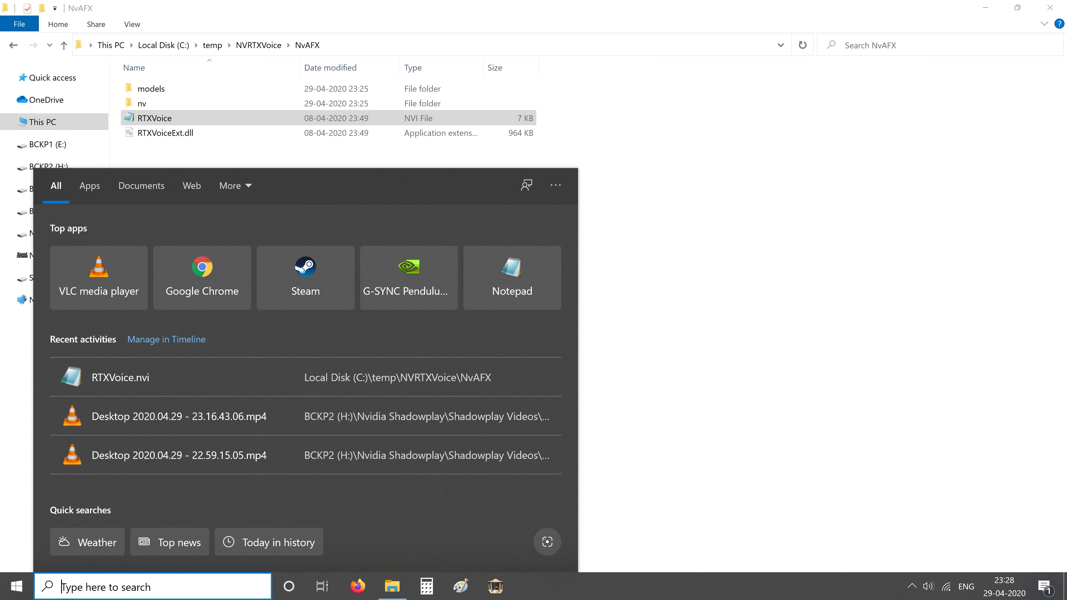
pyautogui.write('no')
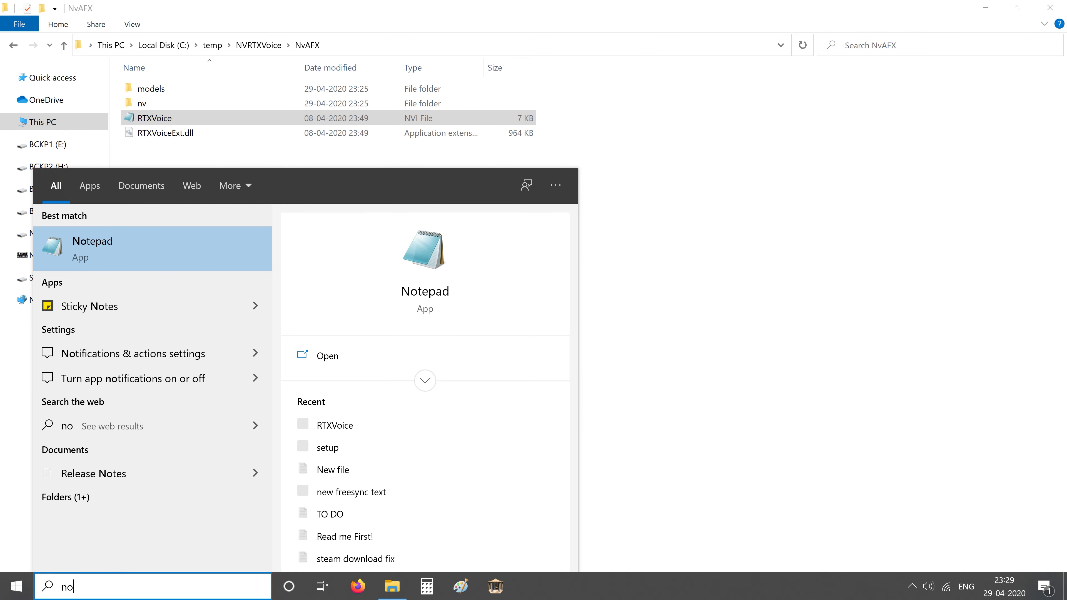
pyautogui.write('te')
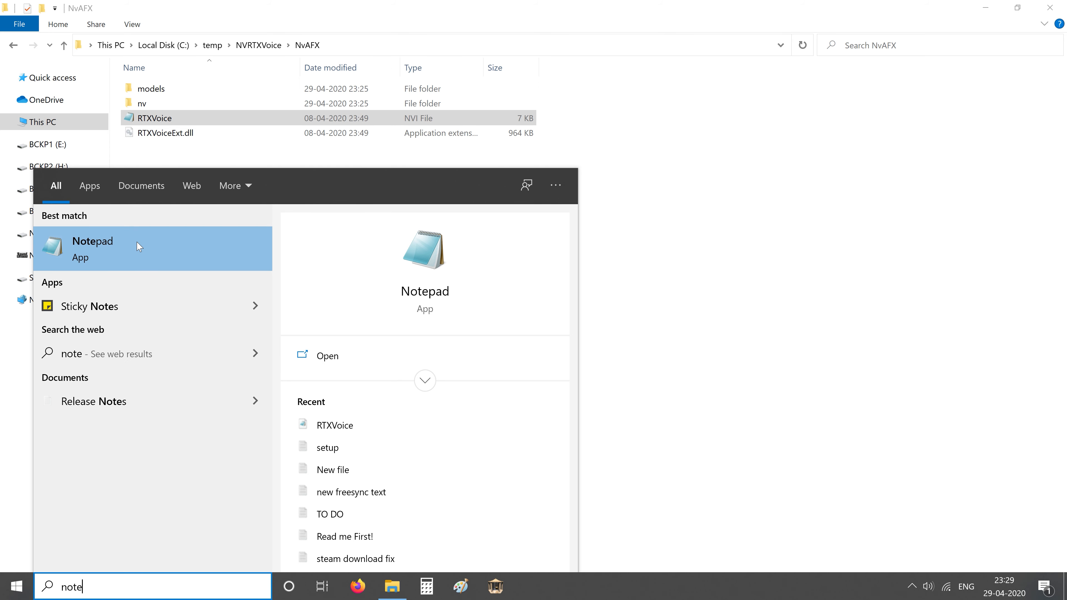
pyautogui.rightClick(115, 251)
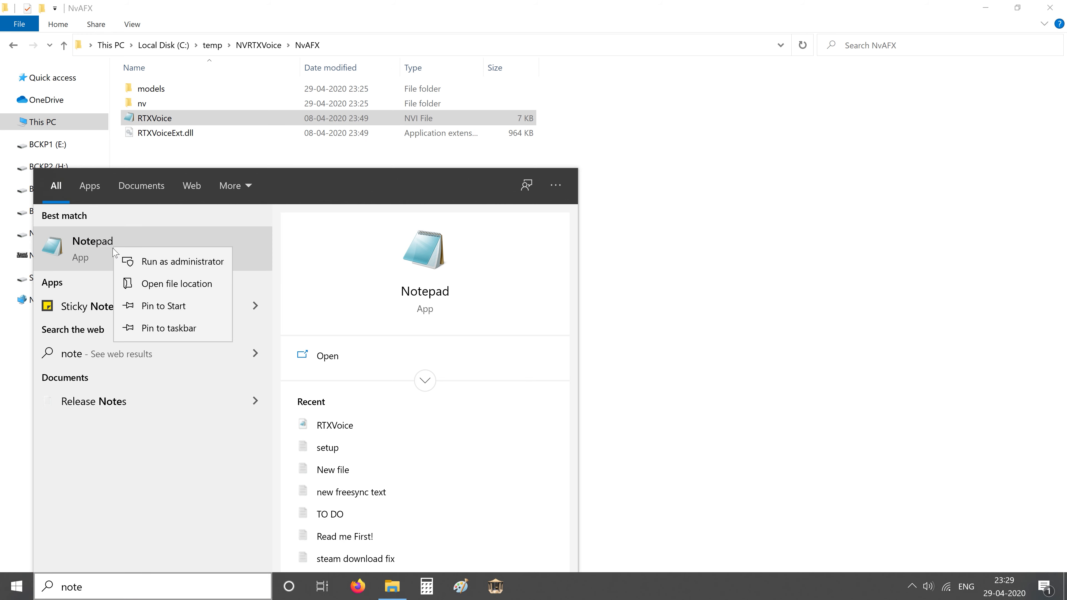
pyautogui.click(193, 263)
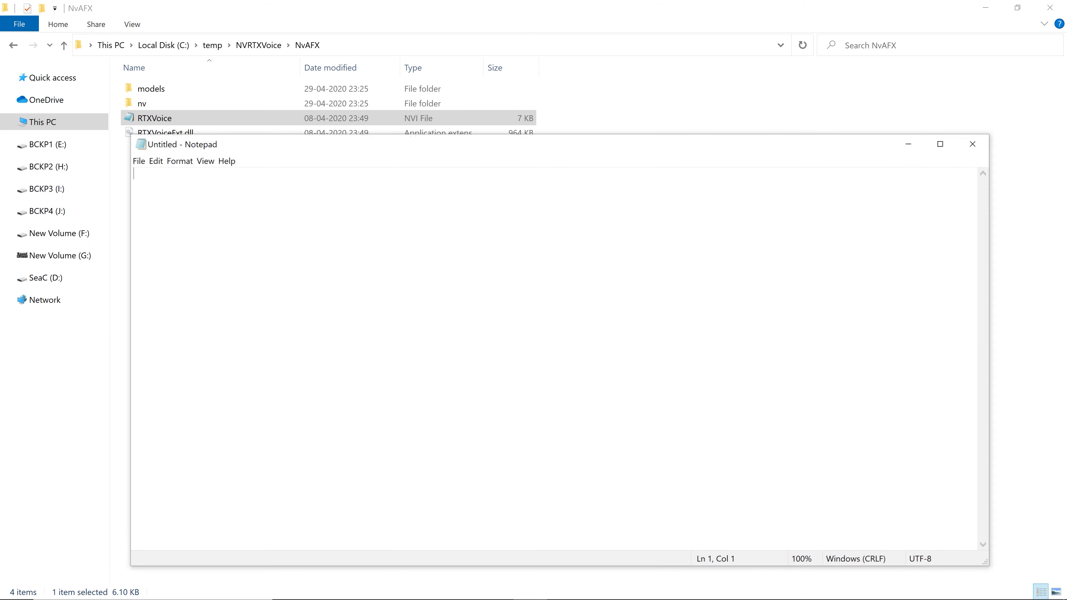
# - Start opening a file in the elevated Notepad and browse to C:\temp\NVRTXVoice\NvAFX
pyautogui.moveTo(280, 155); pyautogui.dragTo(318, 200)
pyautogui.click(177, 206)
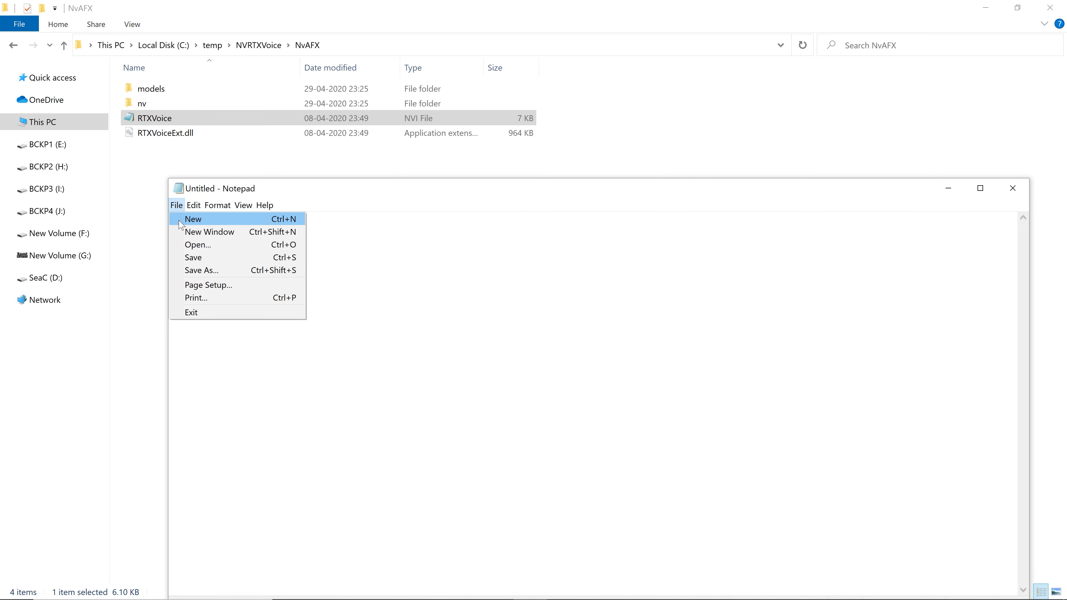
pyautogui.click(191, 246)
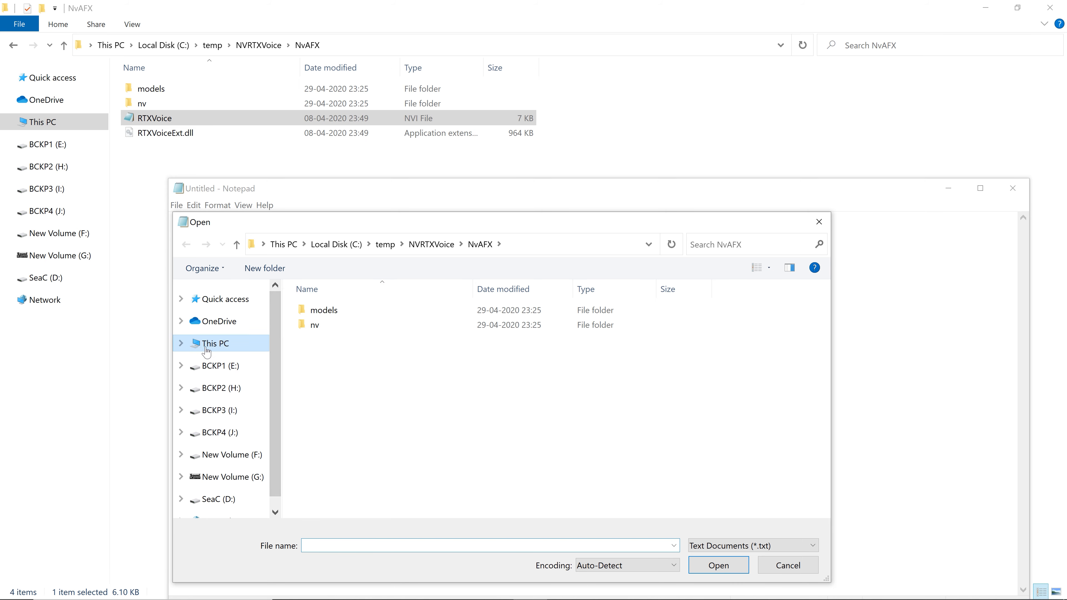
pyautogui.click(181, 344)
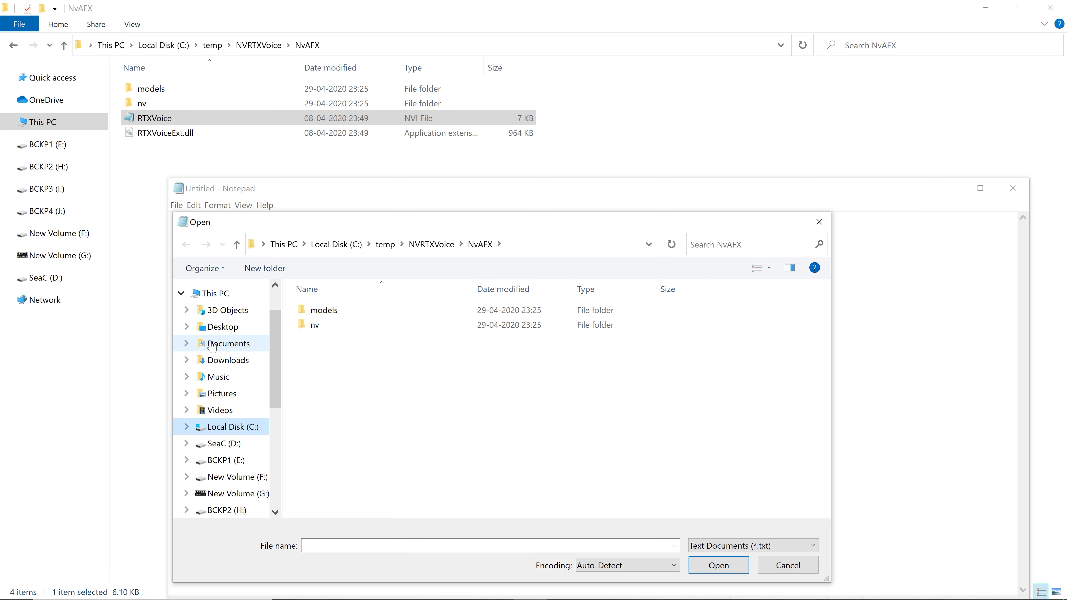
pyautogui.click(226, 429)
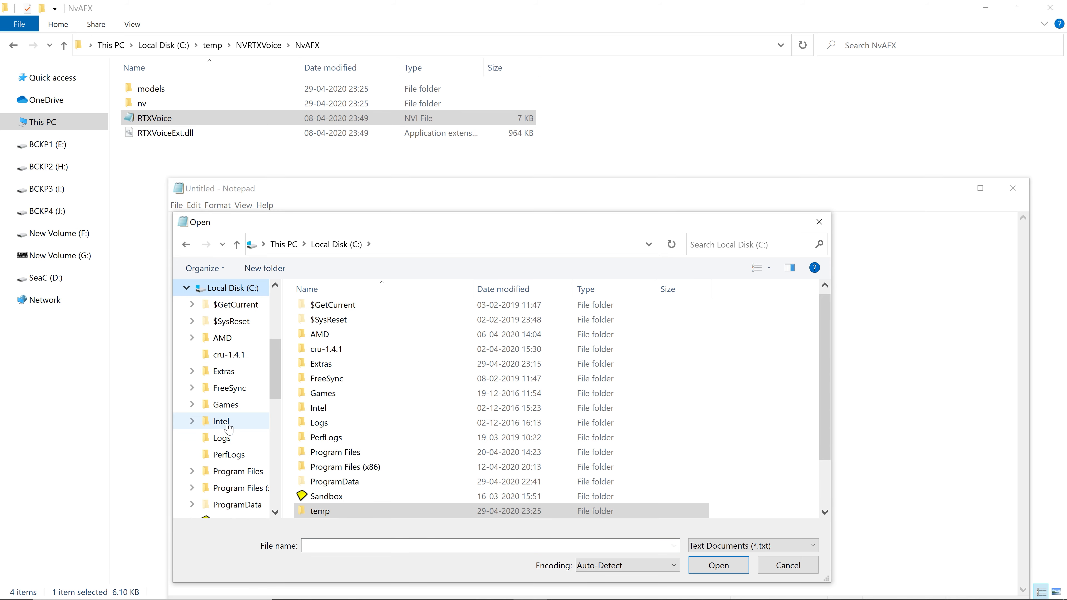
pyautogui.doubleClick(341, 511)
pyautogui.doubleClick(356, 313)
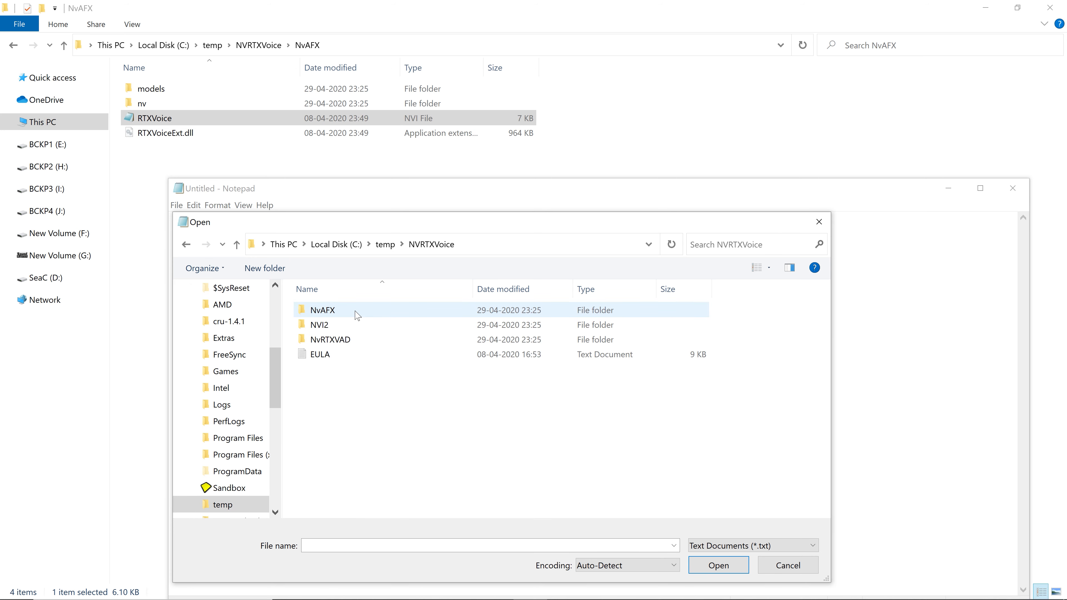
pyautogui.click(331, 314)
pyautogui.doubleClick(331, 313)
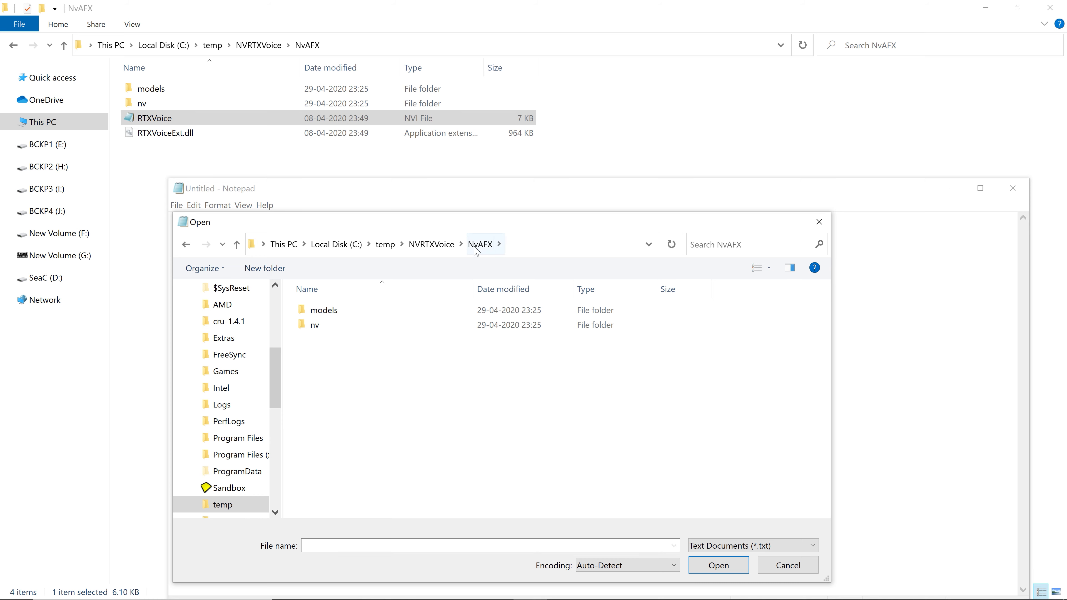
# - Show all file types in the NvAFX folder and open the RTXVoice NVI file
pyautogui.click(710, 546)
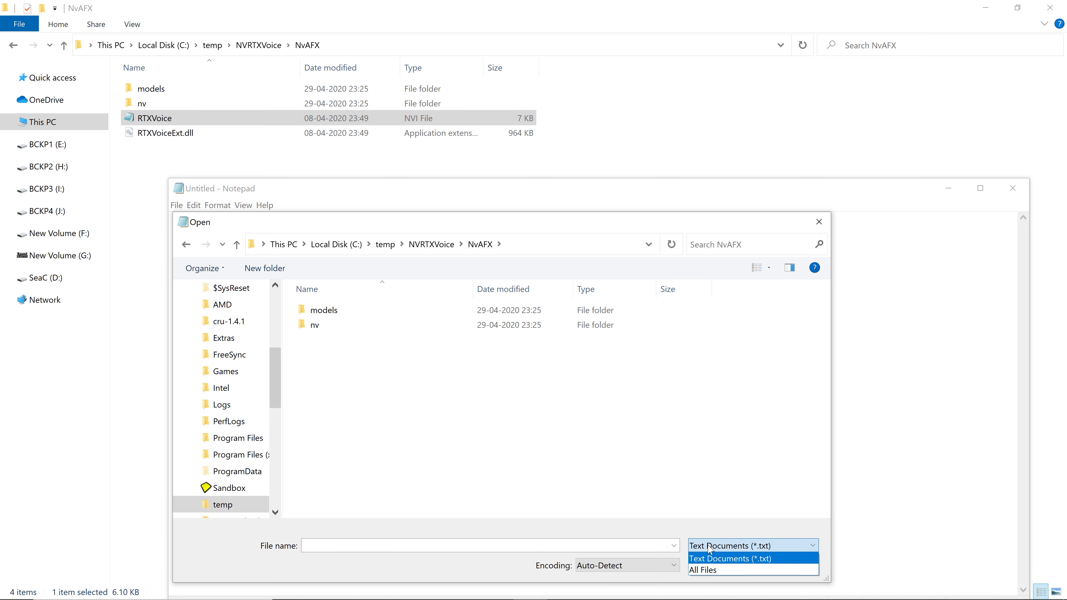
pyautogui.click(709, 571)
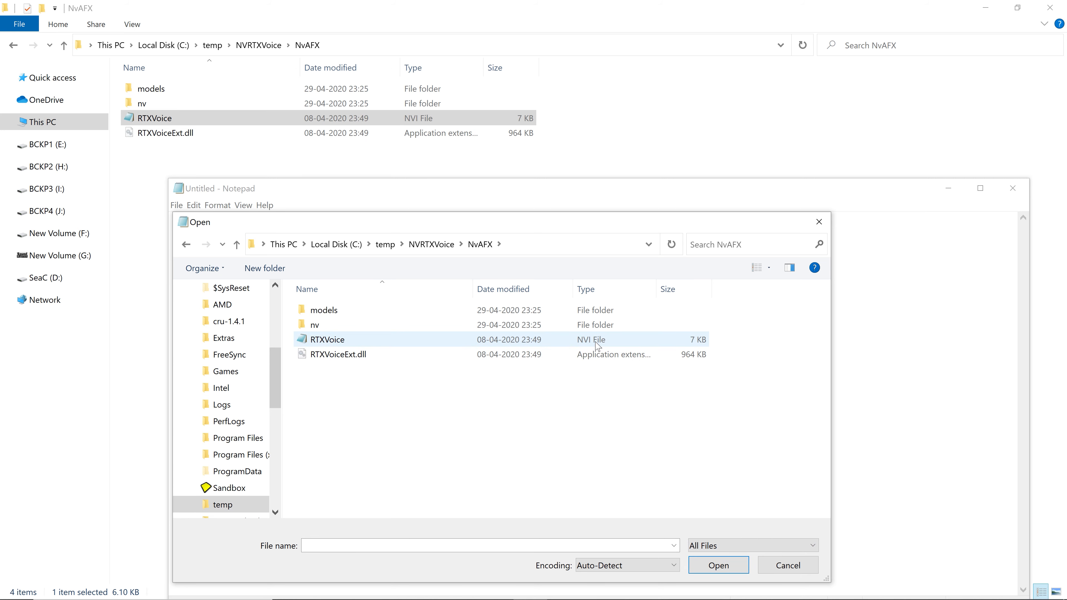
pyautogui.click(345, 343)
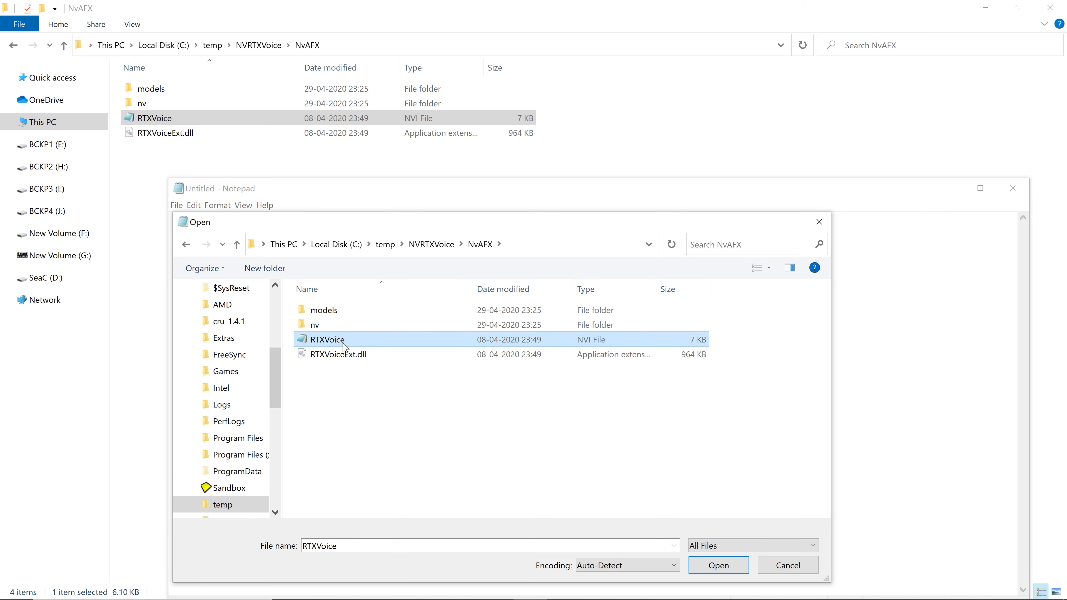
pyautogui.click(343, 344)
pyautogui.doubleClick(383, 344)
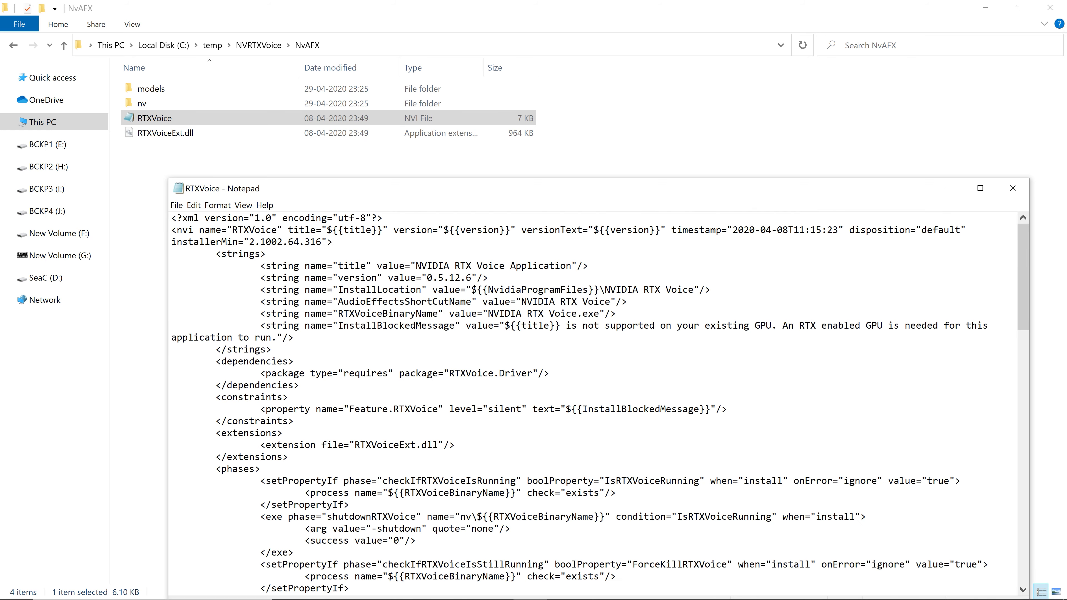
# - Delete the whole <constraints> block, including its opening and closing tags and the Feature.RTXVoice property line
pyautogui.moveTo(316, 188); pyautogui.dragTo(311, 95)
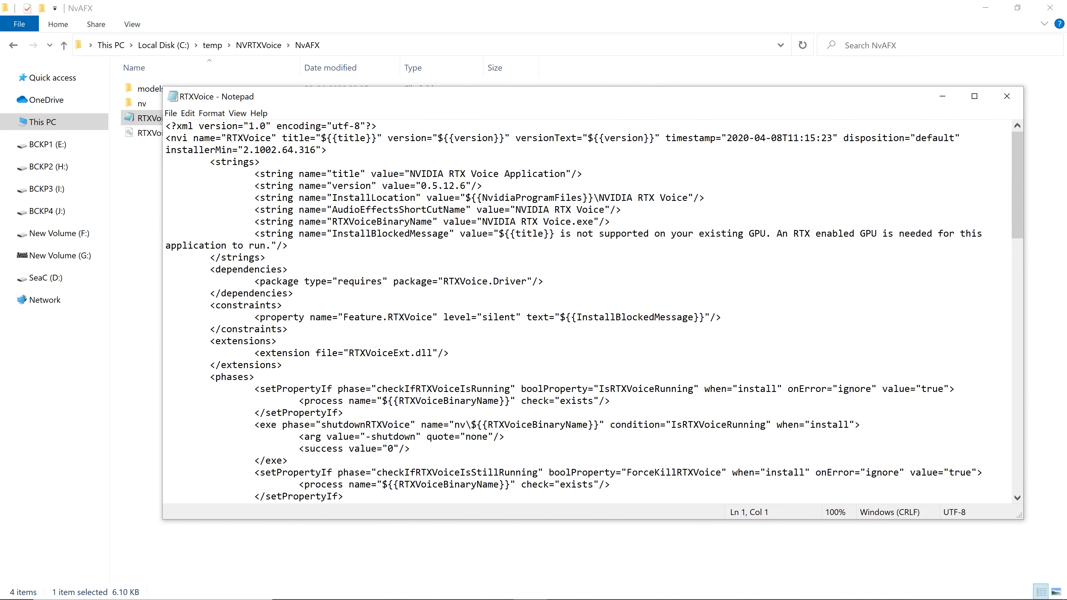
pyautogui.moveTo(288, 329); pyautogui.dragTo(210, 305)
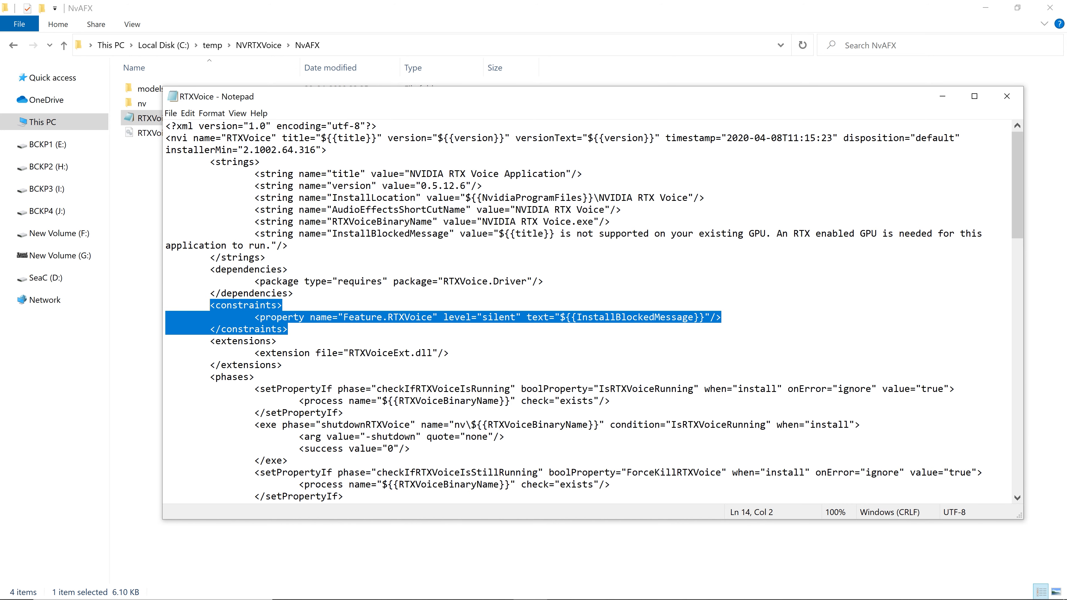
pyautogui.press('Delete')
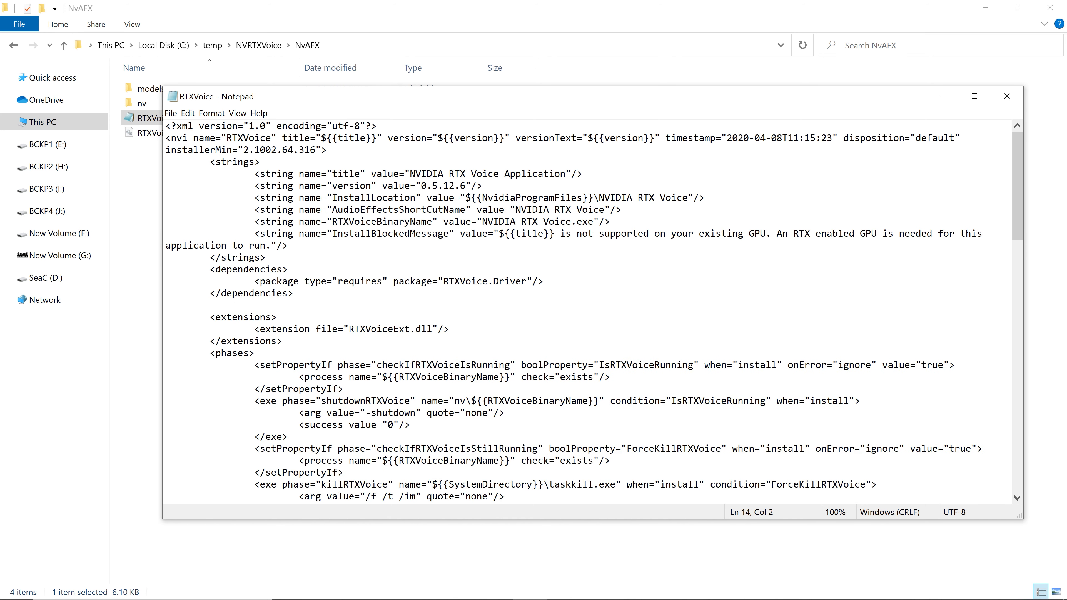
# - Save and close the edited RTXVoice file, and briefly reopen it from NvAFX to check the edit
pyautogui.click(170, 113)
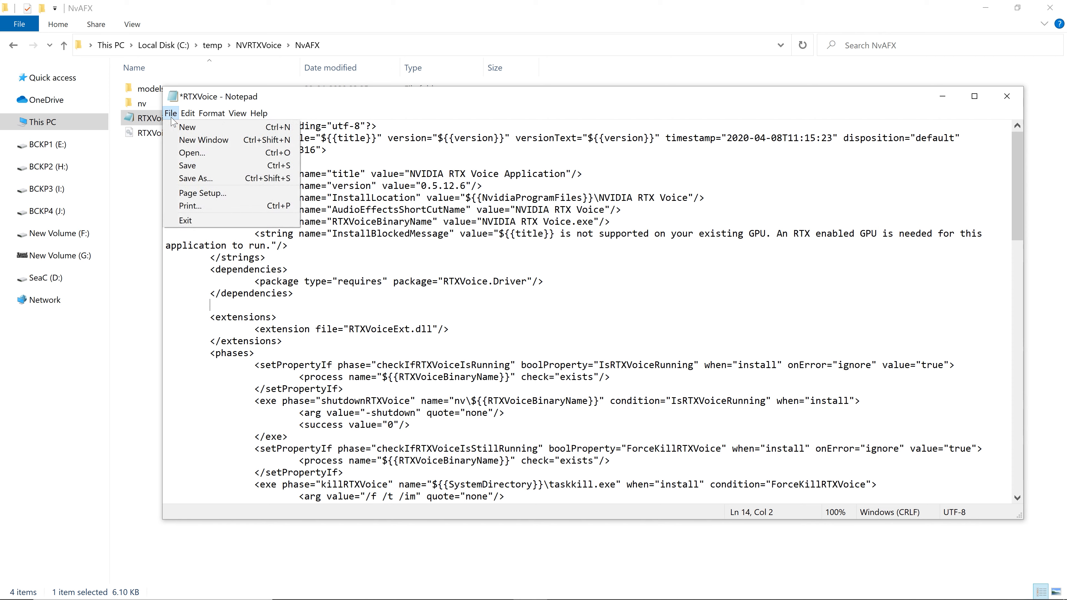
pyautogui.click(190, 166)
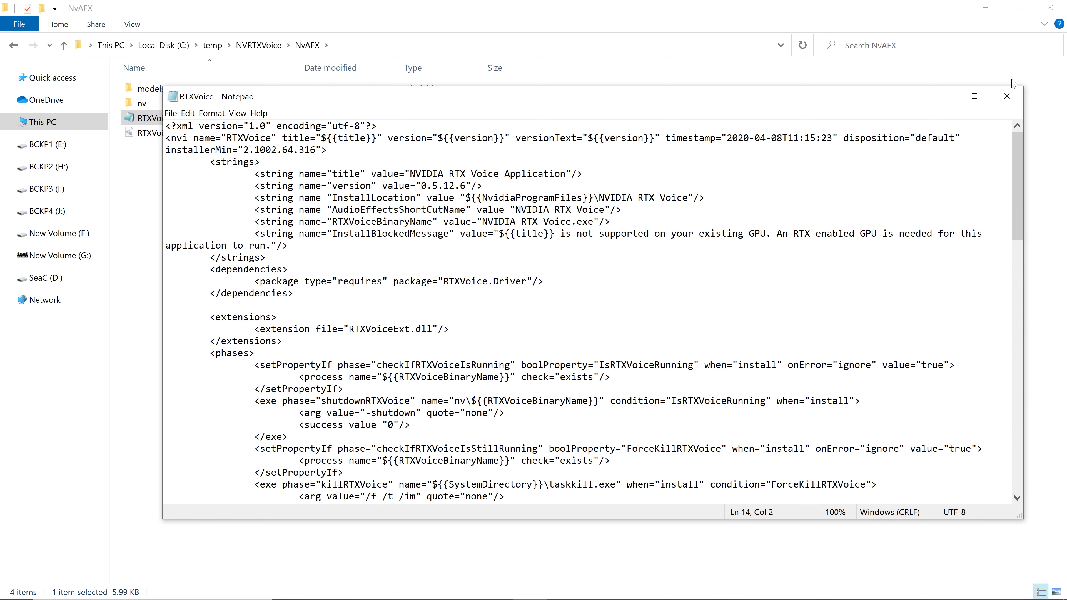
pyautogui.click(1007, 97)
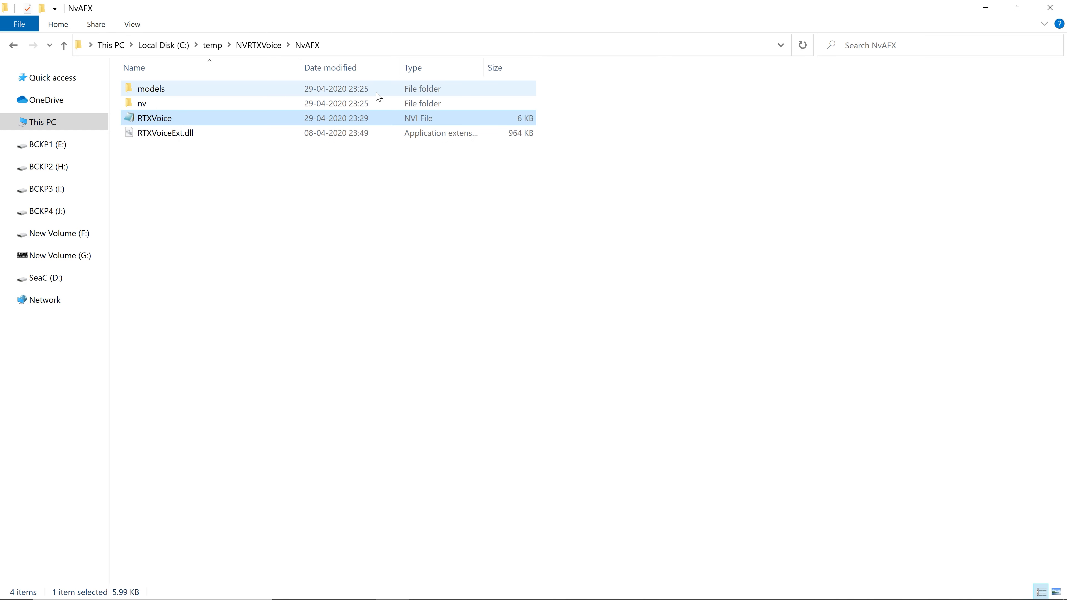
pyautogui.doubleClick(184, 115)
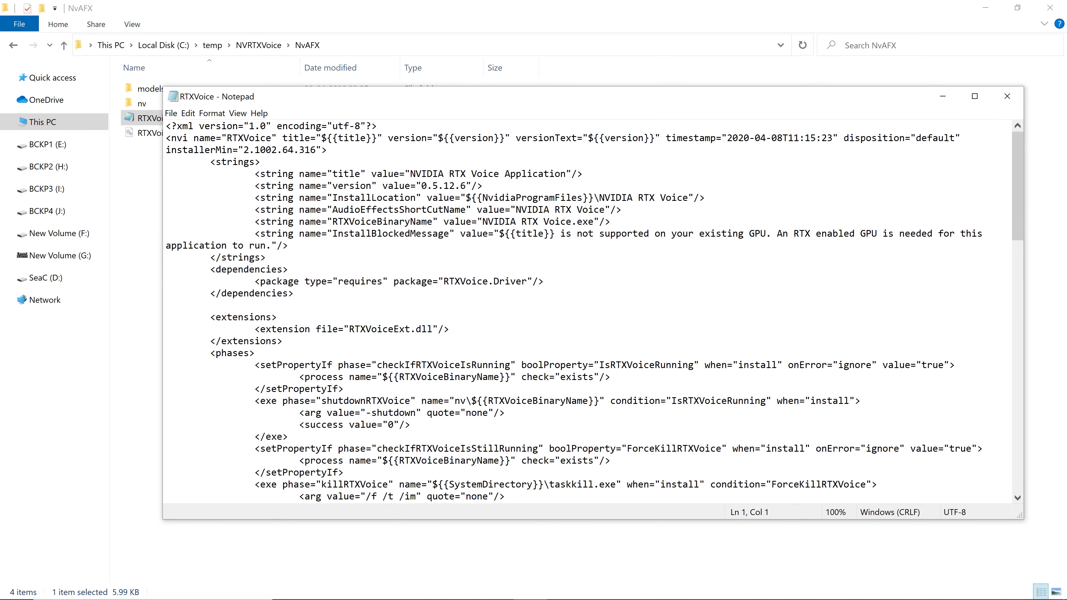
pyautogui.click(1008, 97)
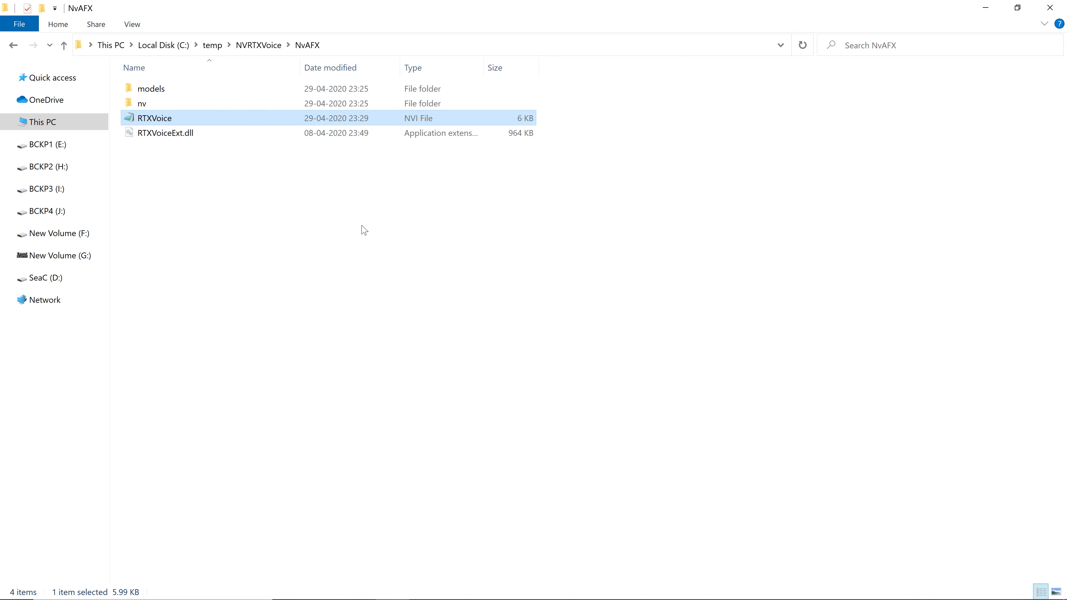
# - Run setup from the NVRTXVoice folder and accept the NVIDIA software license agreement
pyautogui.click(14, 45)
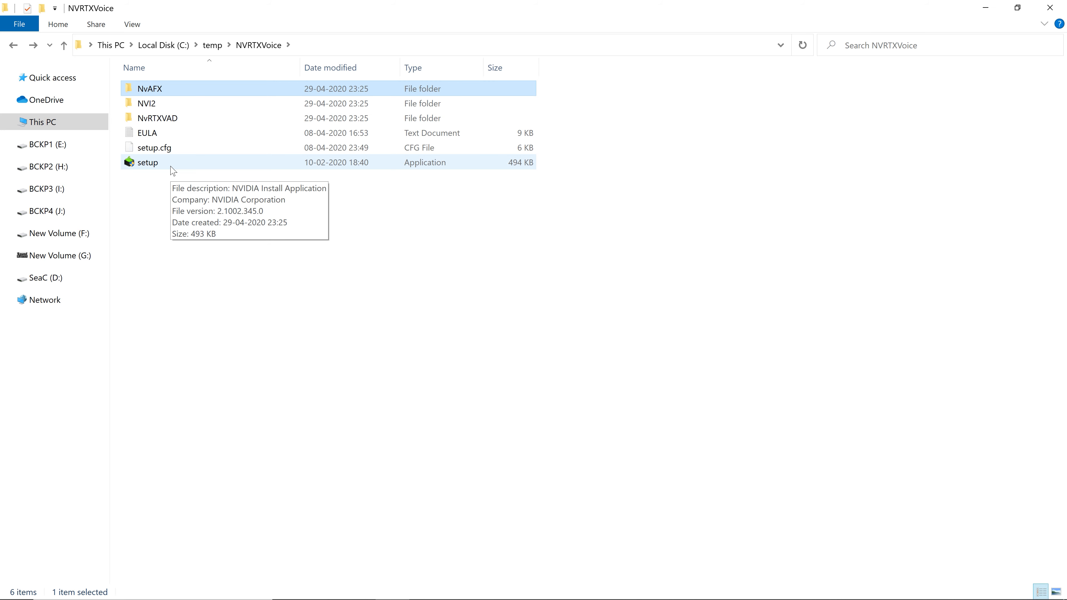
pyautogui.doubleClick(171, 167)
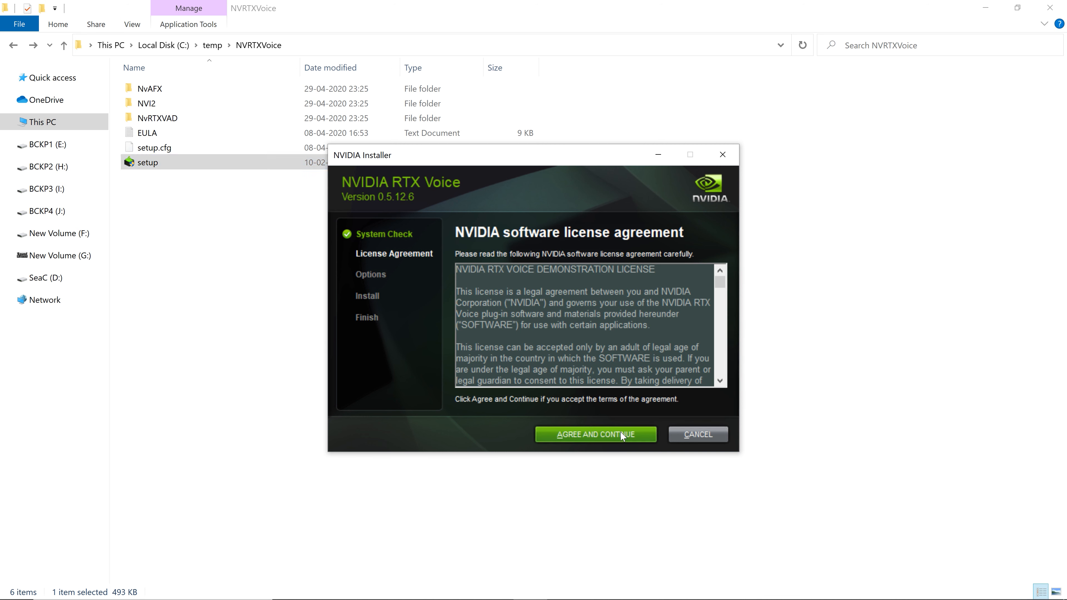
pyautogui.click(584, 438)
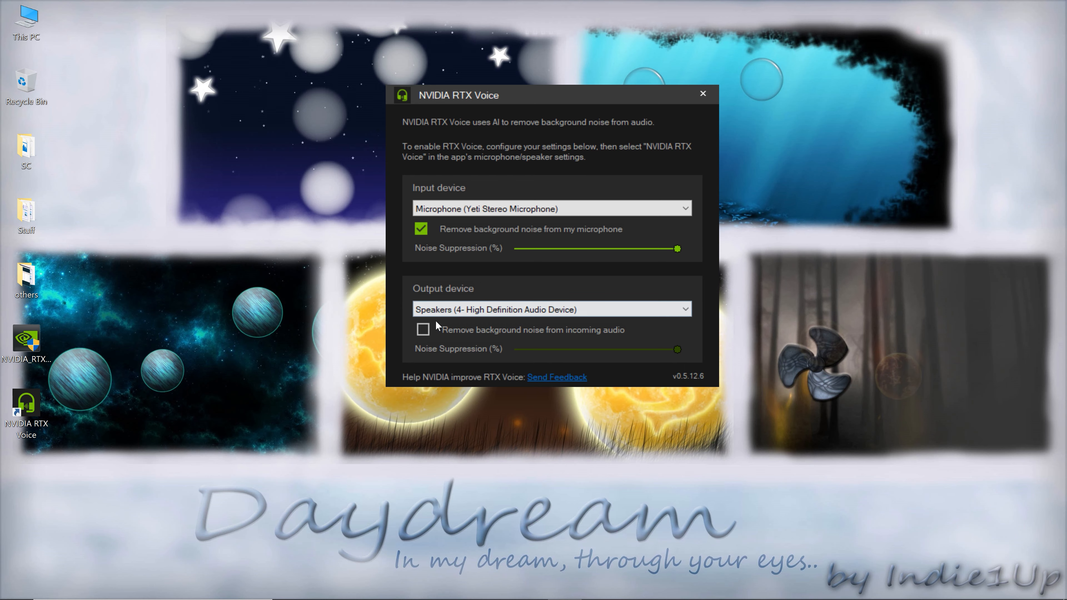
# - Enable background noise removal for incoming audio in NVIDIA RTX Voice and move the GPU-Z window aside
pyautogui.click(425, 329)
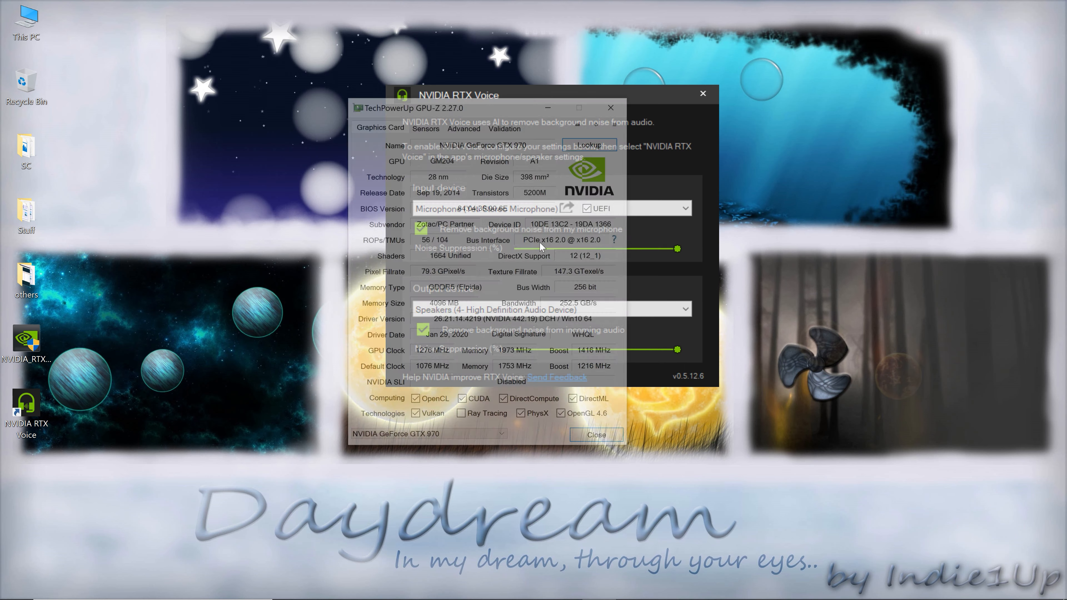
pyautogui.moveTo(528, 110); pyautogui.dragTo(258, 84)
pyautogui.moveTo(234, 130)
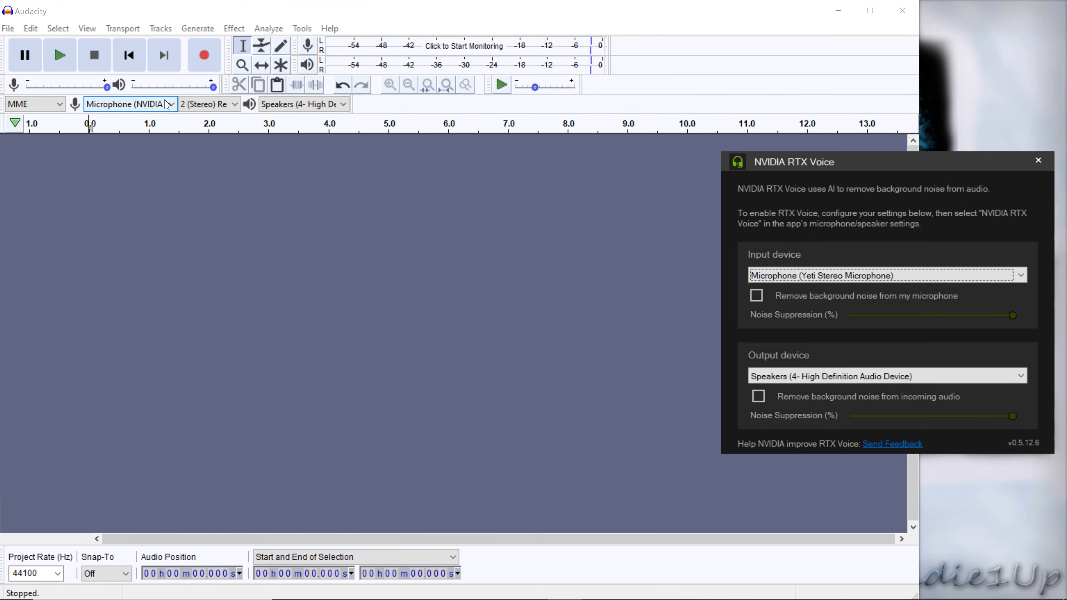
# - In Audacity, set the recording device to Microphone (NVIDIA RTX Voice) and the playback device to Speakers (NVIDIA RTX Voice)
pyautogui.click(167, 105)
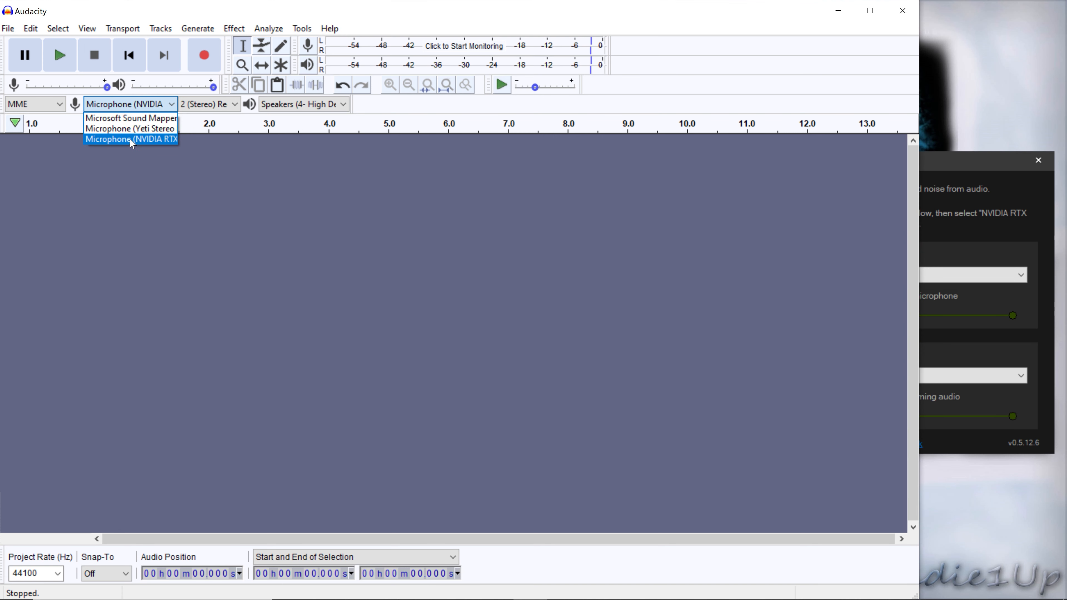
pyautogui.click(159, 143)
pyautogui.click(293, 107)
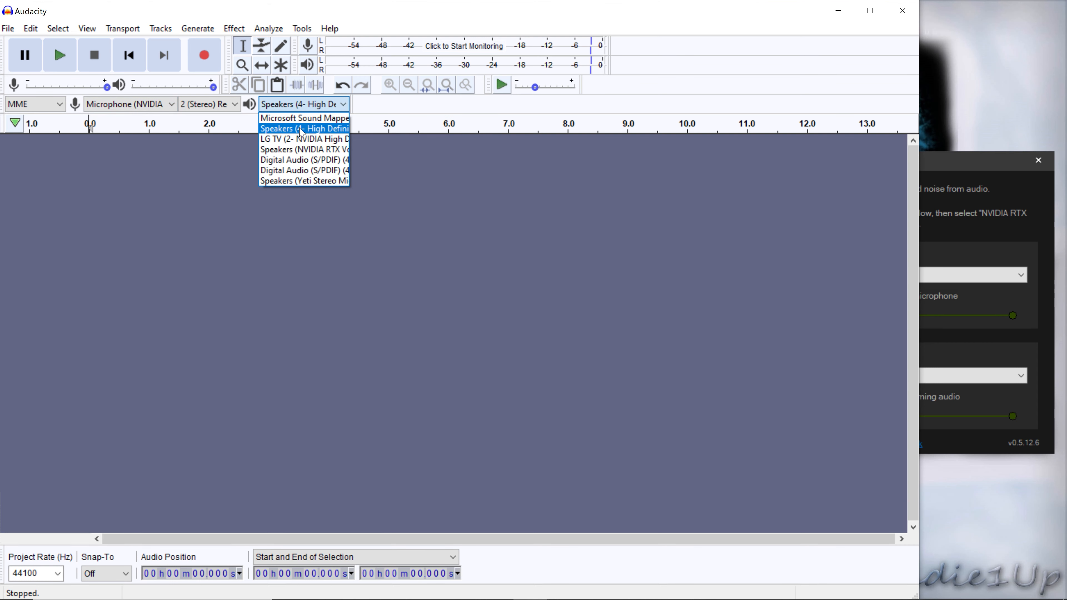
pyautogui.click(345, 150)
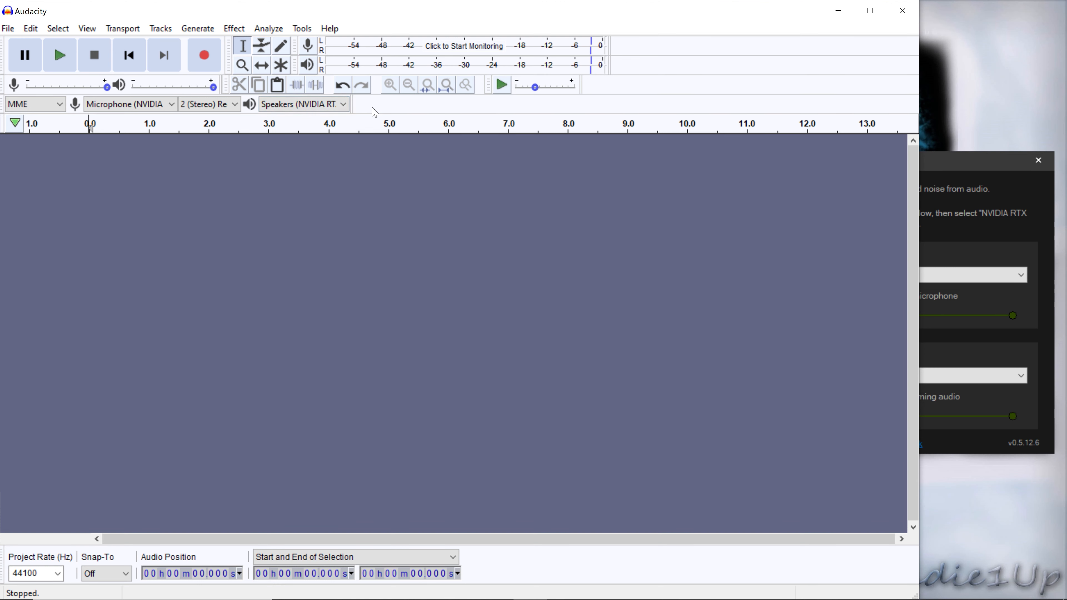
# - Place the RTX Voice window beside the Audacity controls and start recording with noise removal turned off
pyautogui.moveTo(941, 163); pyautogui.dragTo(879, 174)
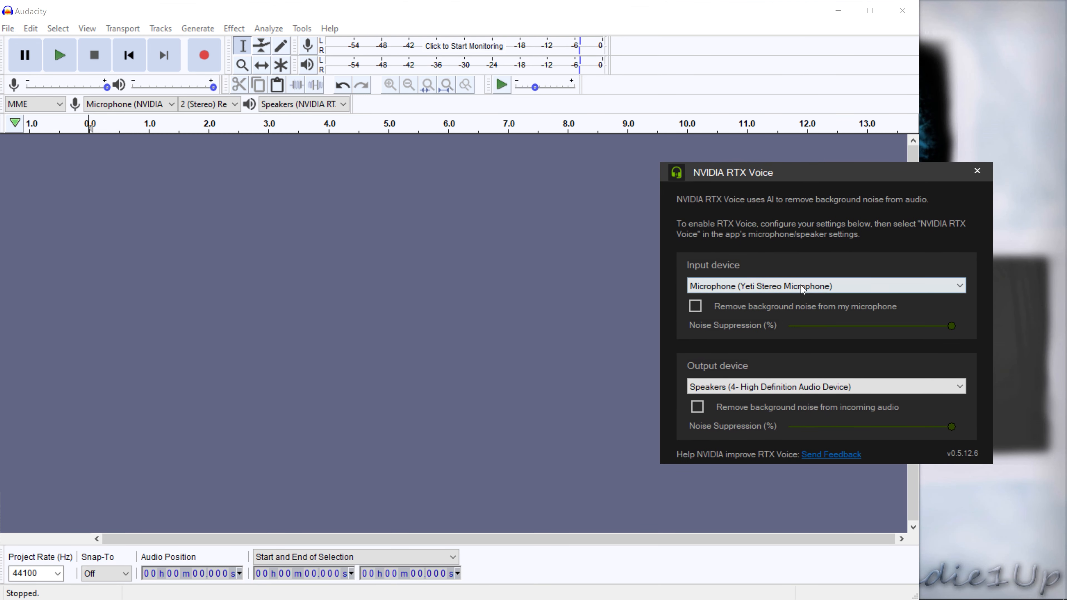
pyautogui.moveTo(771, 174); pyautogui.dragTo(845, 194)
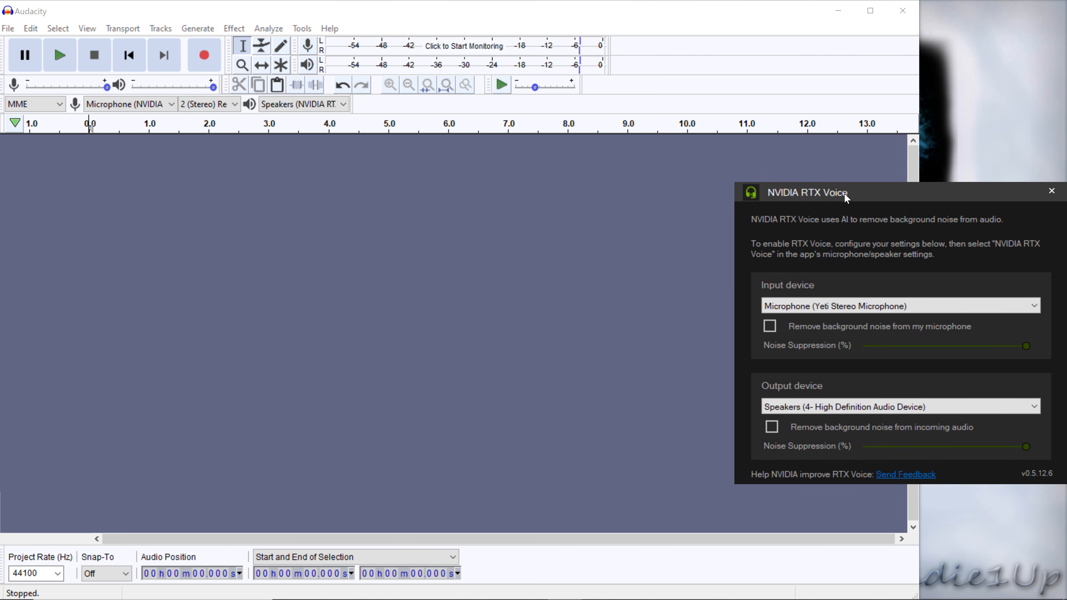
pyautogui.click(205, 55)
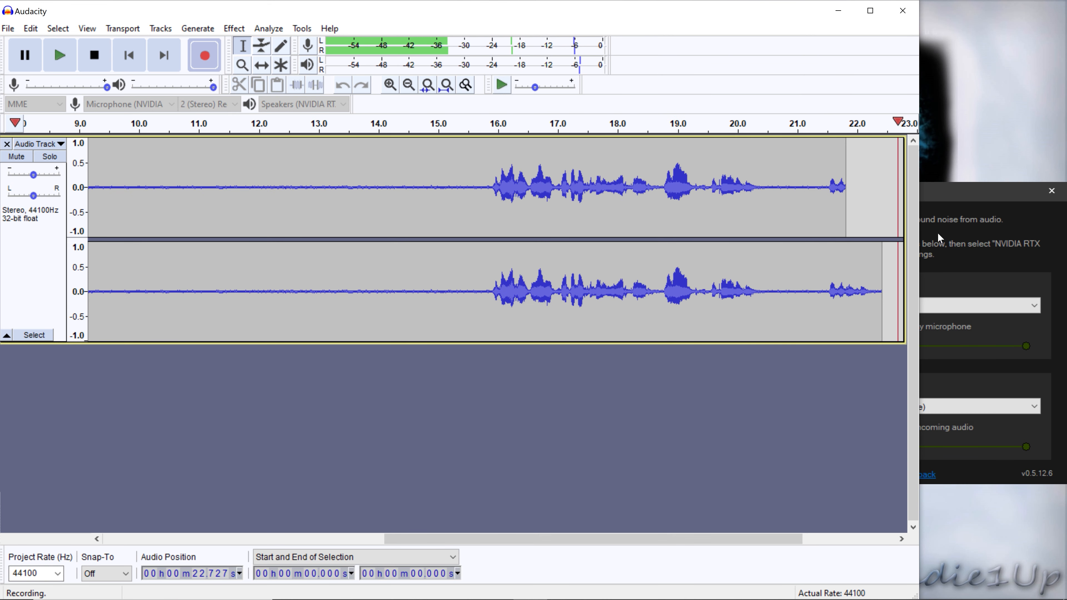
# - Move the RTX Voice window below the waveform and enable background noise removal for the microphone while recording
pyautogui.moveTo(933, 195); pyautogui.dragTo(806, 170)
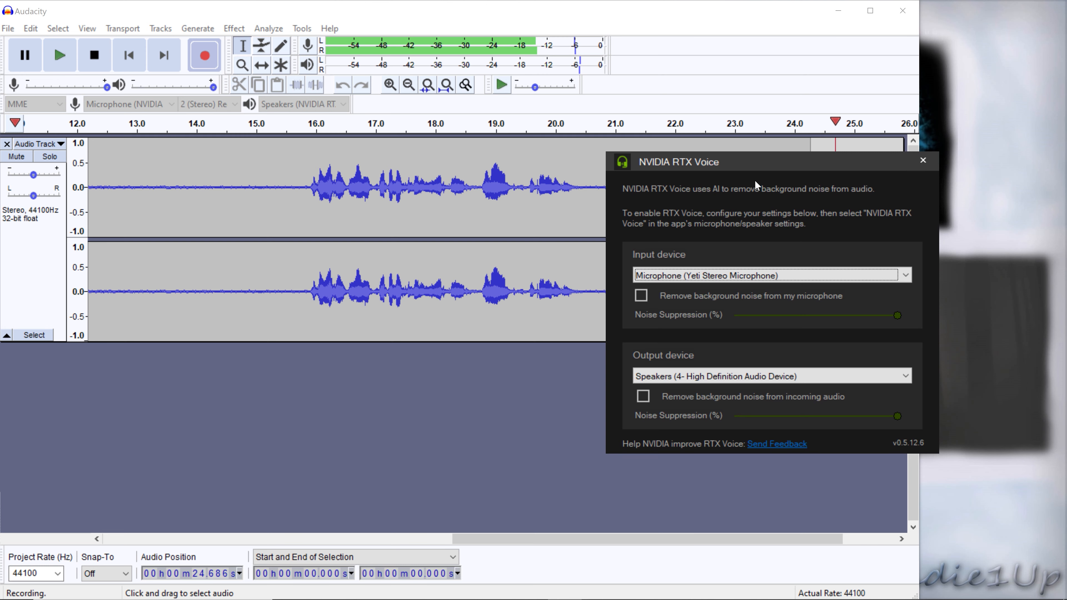
pyautogui.moveTo(651, 163); pyautogui.dragTo(718, 298)
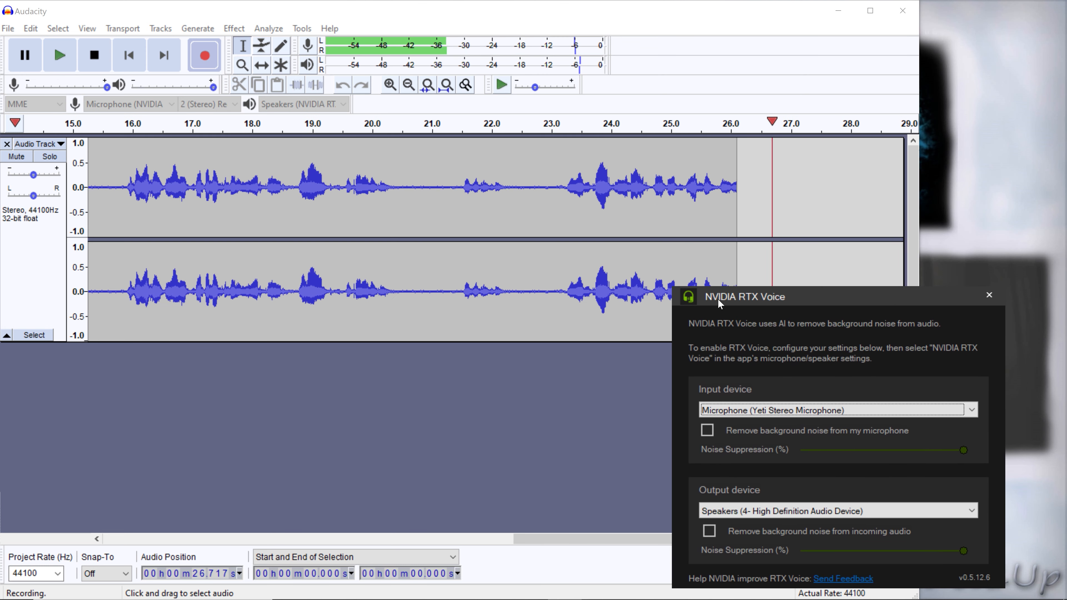
pyautogui.click(707, 424)
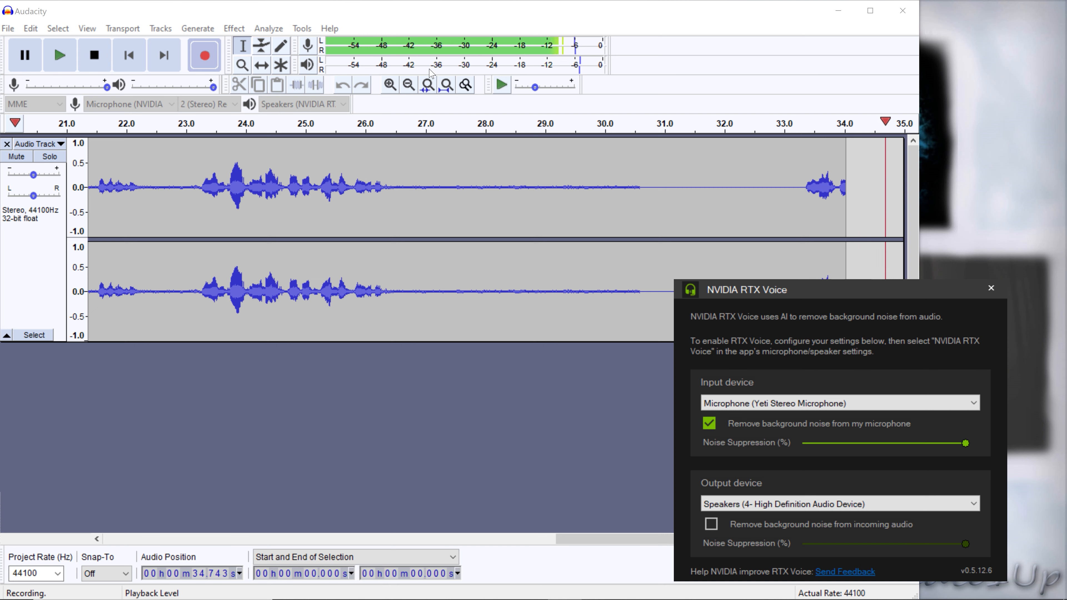
# - Lower the microphone's noise suppression to about half and raise it back to the maximum
pyautogui.click(948, 444)
pyautogui.moveTo(948, 444); pyautogui.dragTo(880, 444)
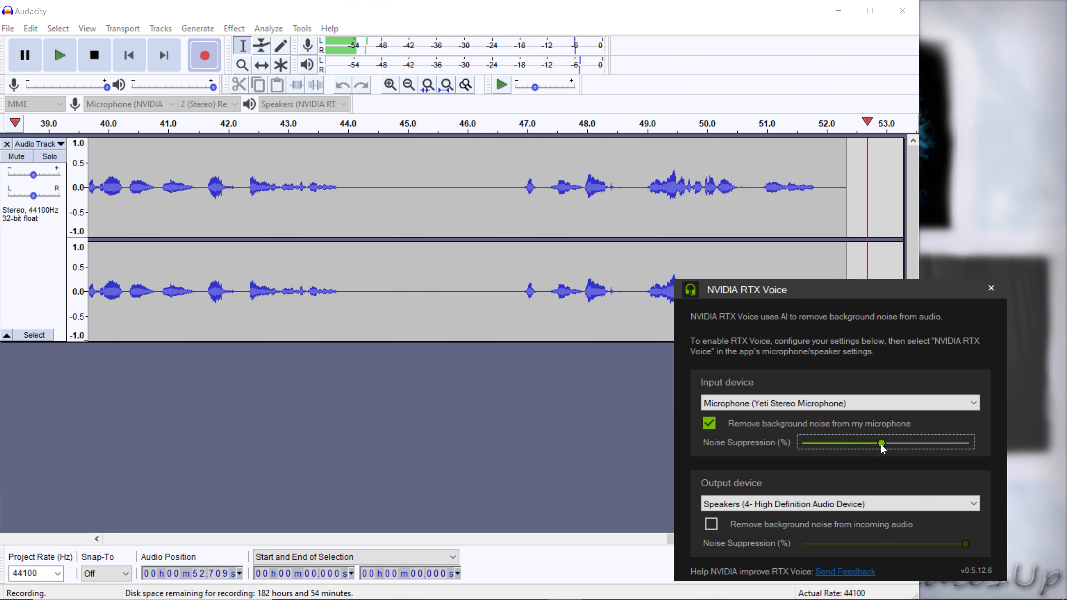
pyautogui.moveTo(882, 447); pyautogui.dragTo(979, 456)
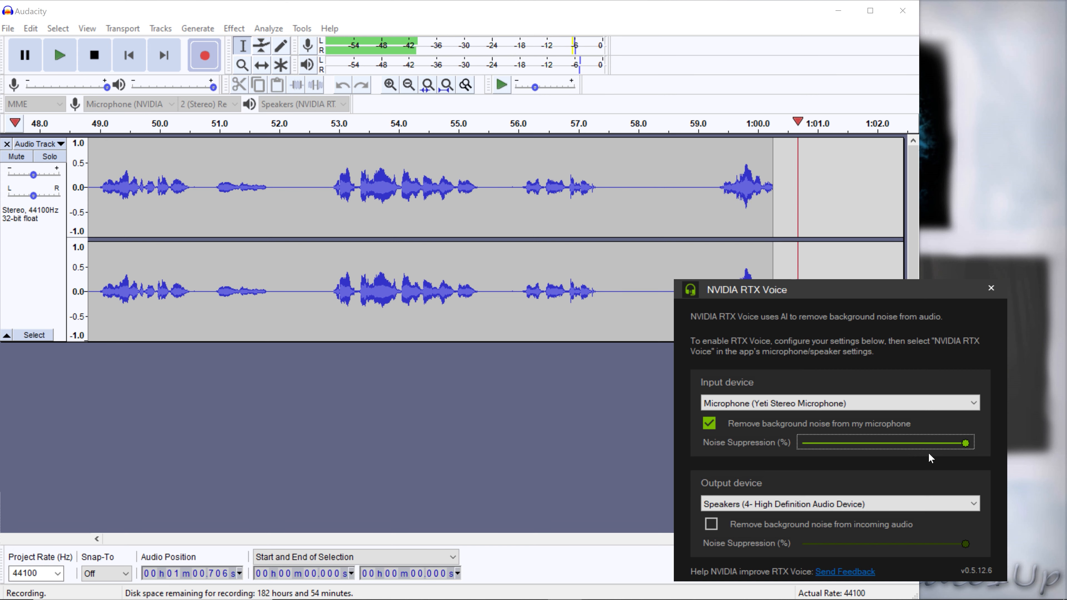
# - Enable background noise removal for incoming audio on the output device, and turn it off again
pyautogui.moveTo(805, 298); pyautogui.dragTo(816, 247)
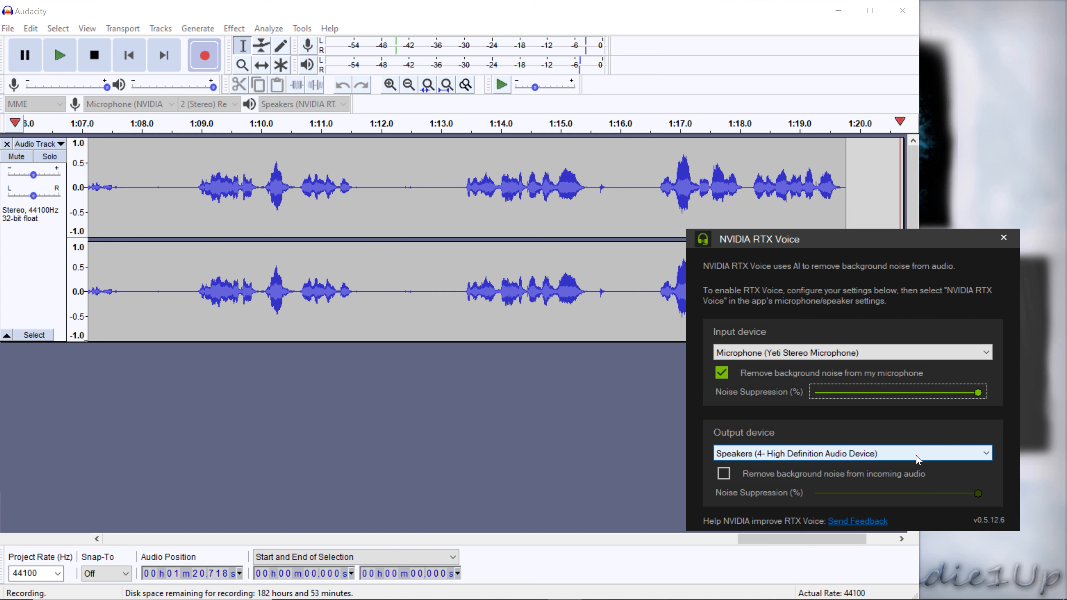
pyautogui.click(728, 476)
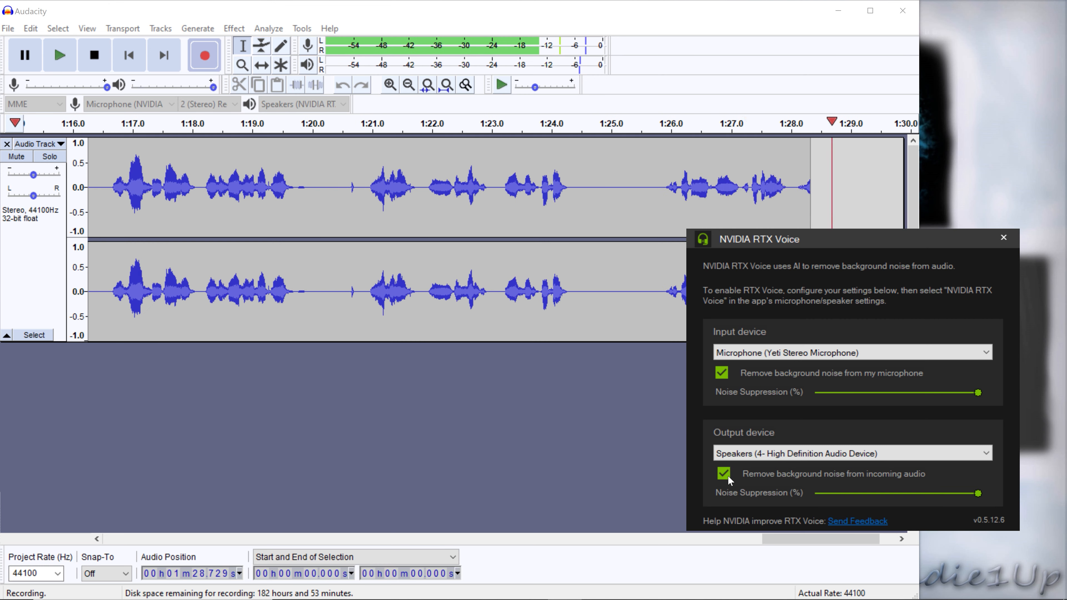
pyautogui.click(724, 474)
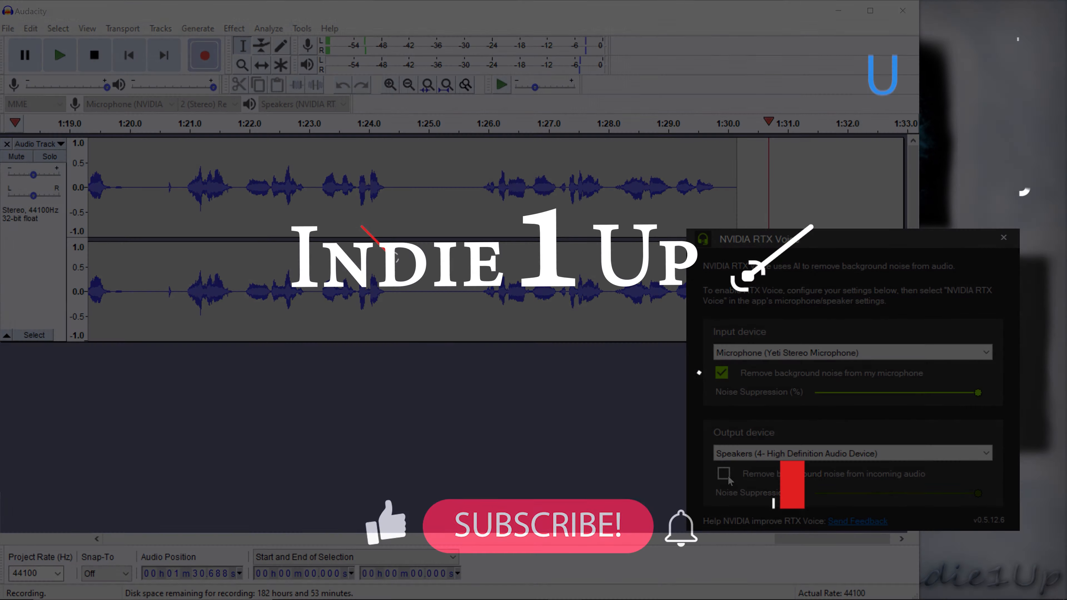